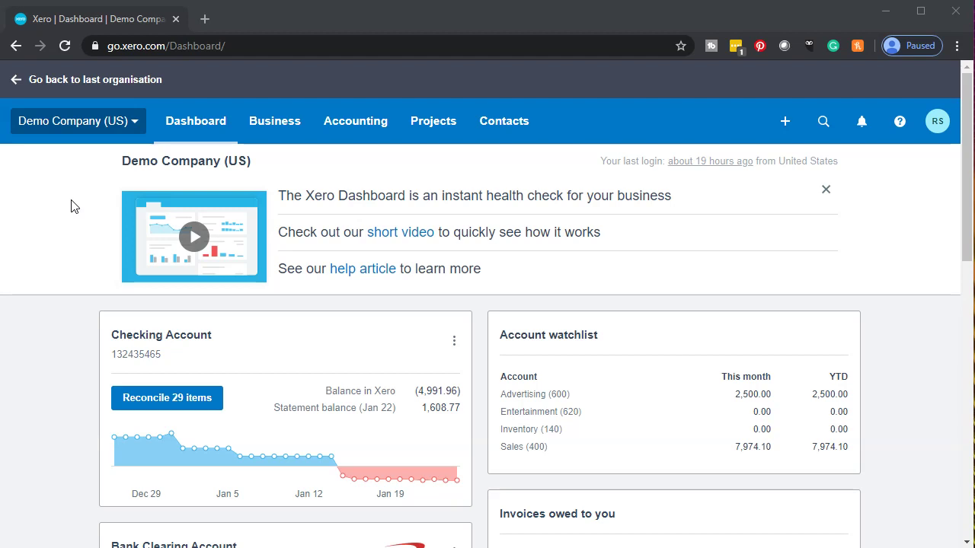
# Open the Balance Sheet report from the accounting reports and duplicate its browser tab
pyautogui.click(364, 129)
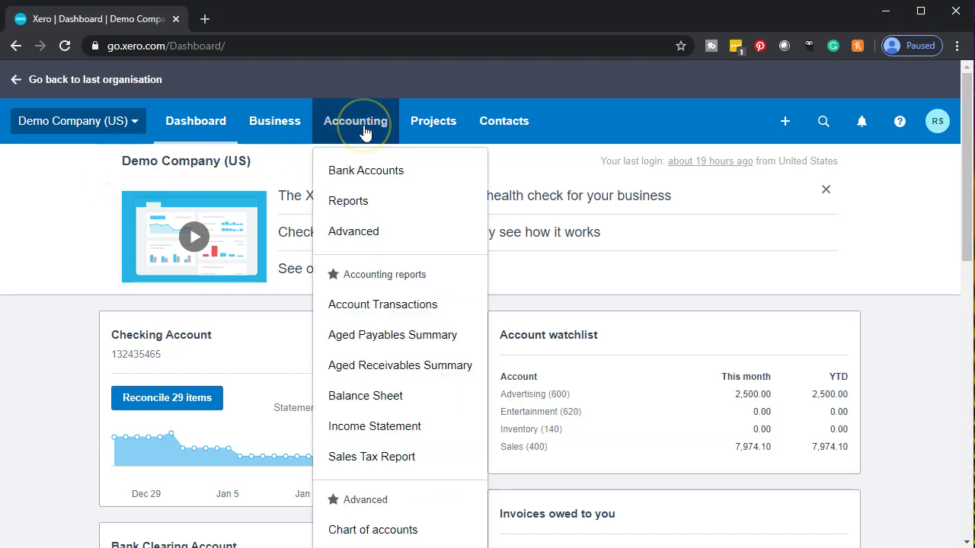
pyautogui.click(381, 402)
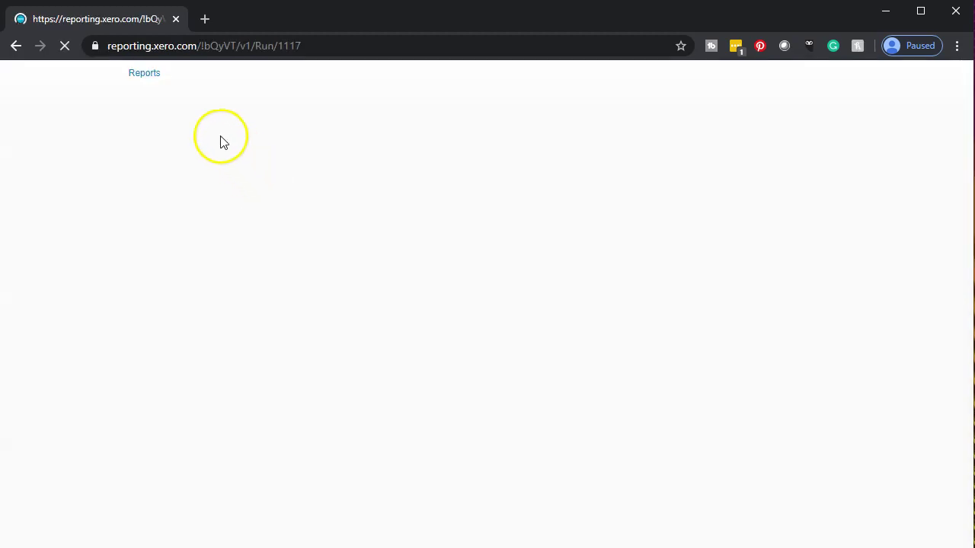
pyautogui.rightClick(103, 21)
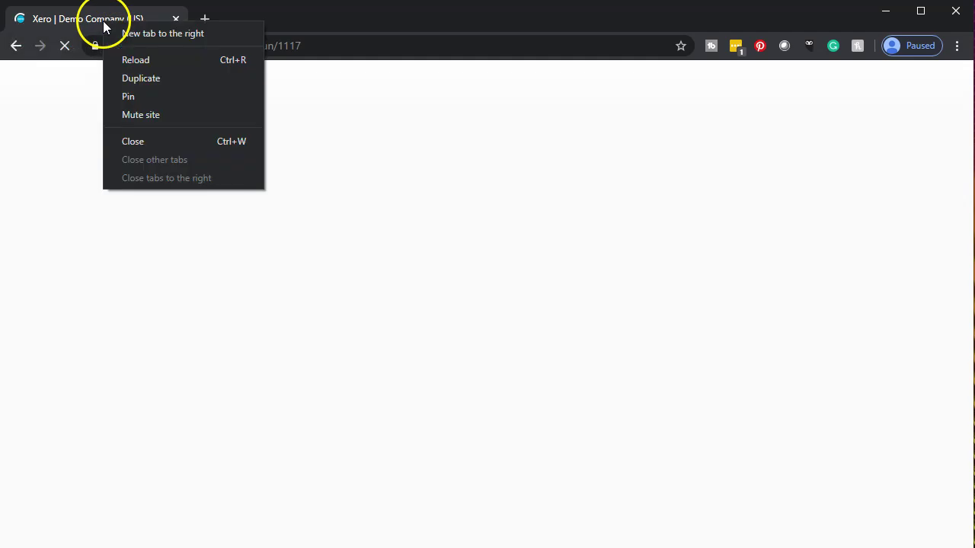
pyautogui.click(128, 77)
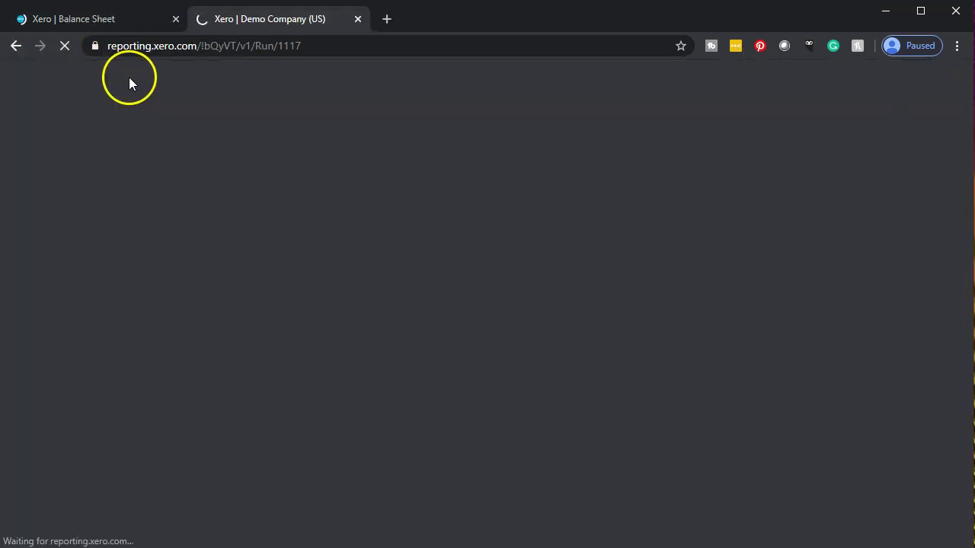
# Return to the original Balance Sheet tab, open the Income Statement there instead, and duplicate that tab
pyautogui.click(107, 19)
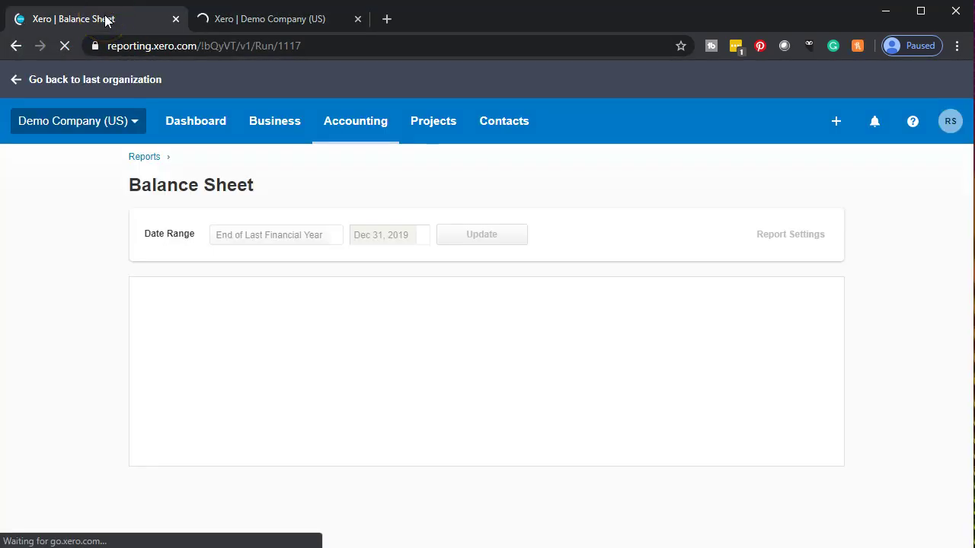
pyautogui.click(375, 131)
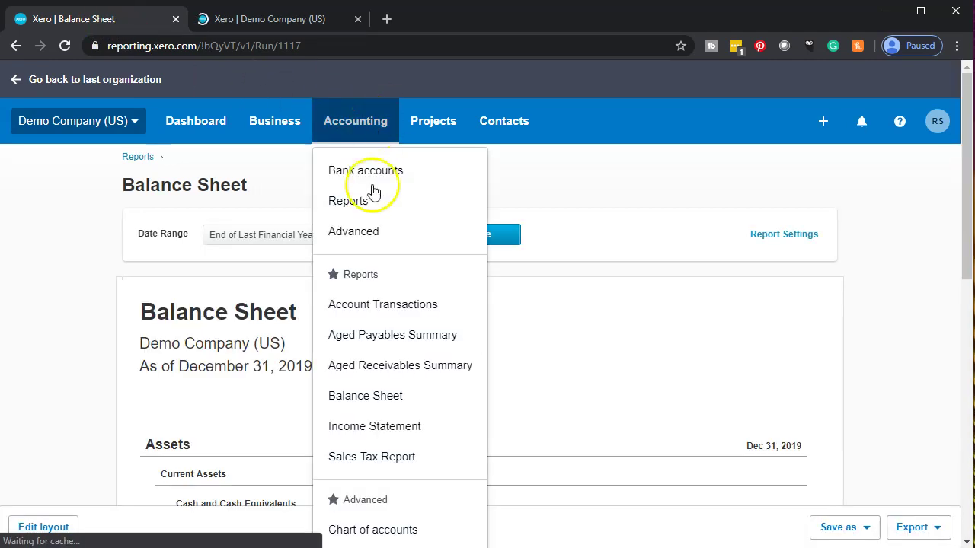
pyautogui.click(374, 424)
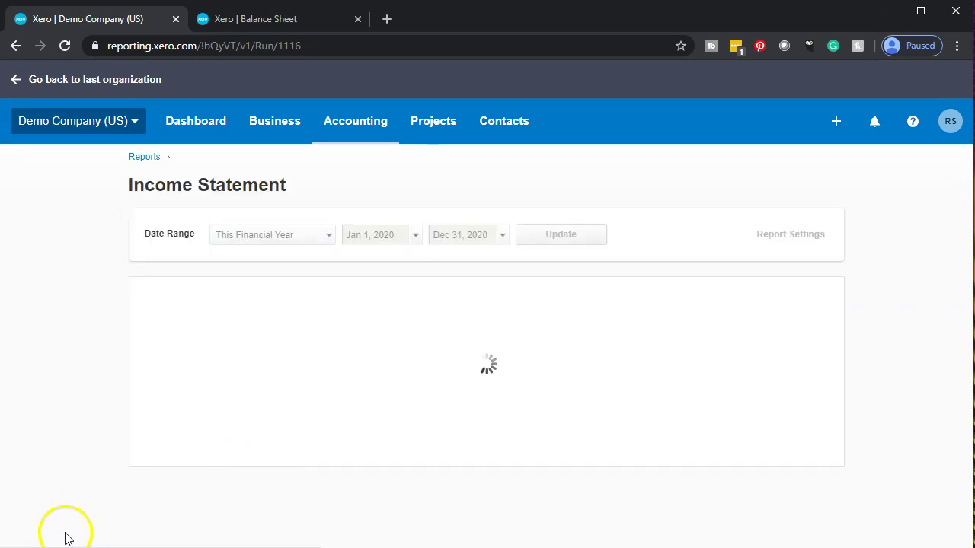
pyautogui.rightClick(86, 19)
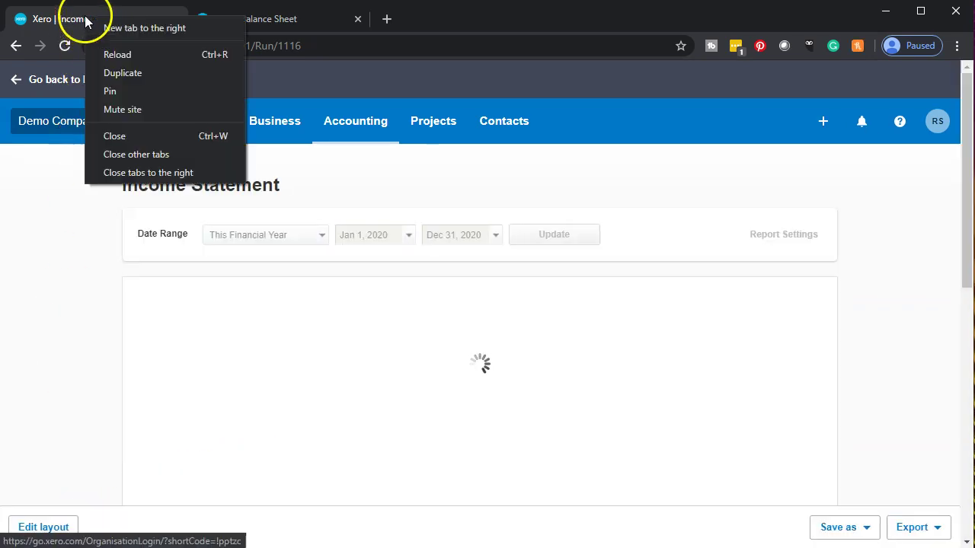
pyautogui.click(107, 74)
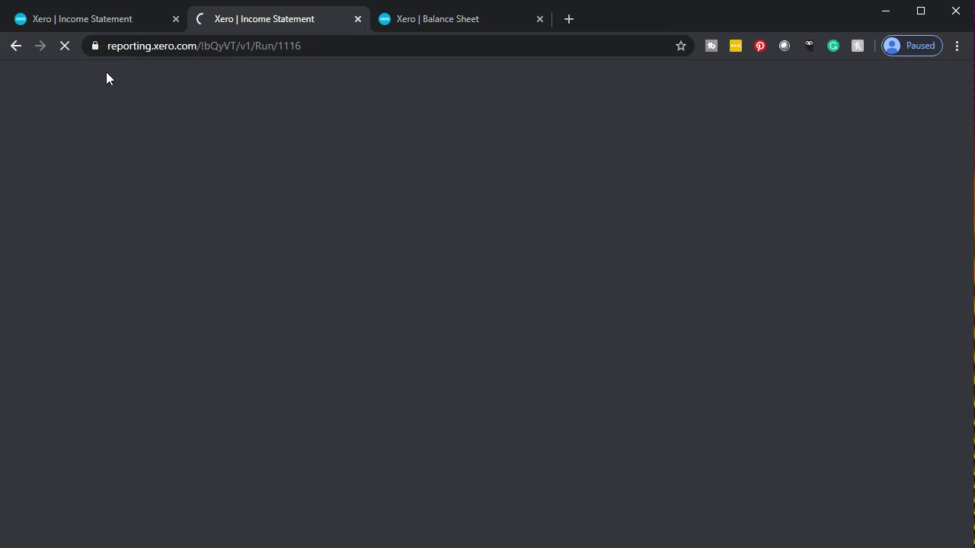
# In the original Income Statement tab, open the full Reports list and expand the additional Financial reports
pyautogui.click(109, 20)
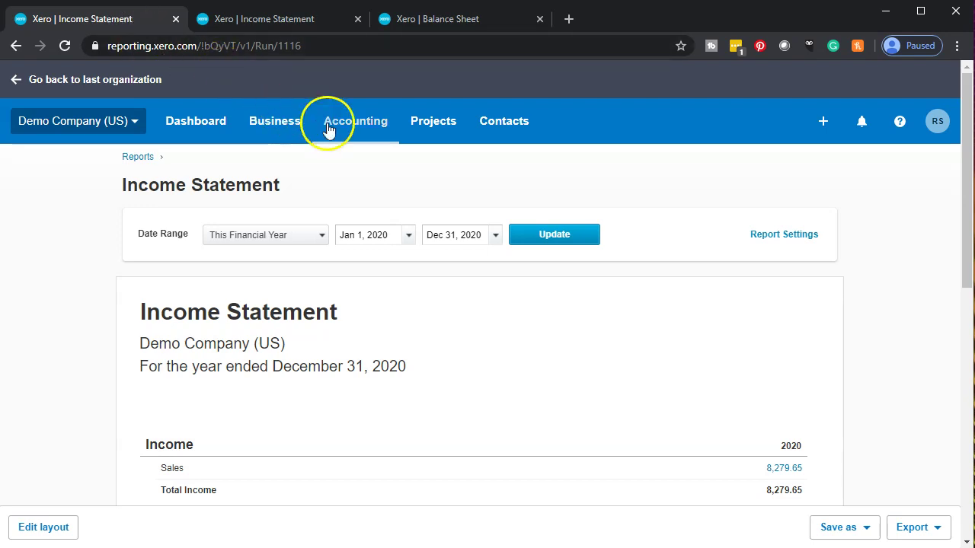
pyautogui.click(360, 133)
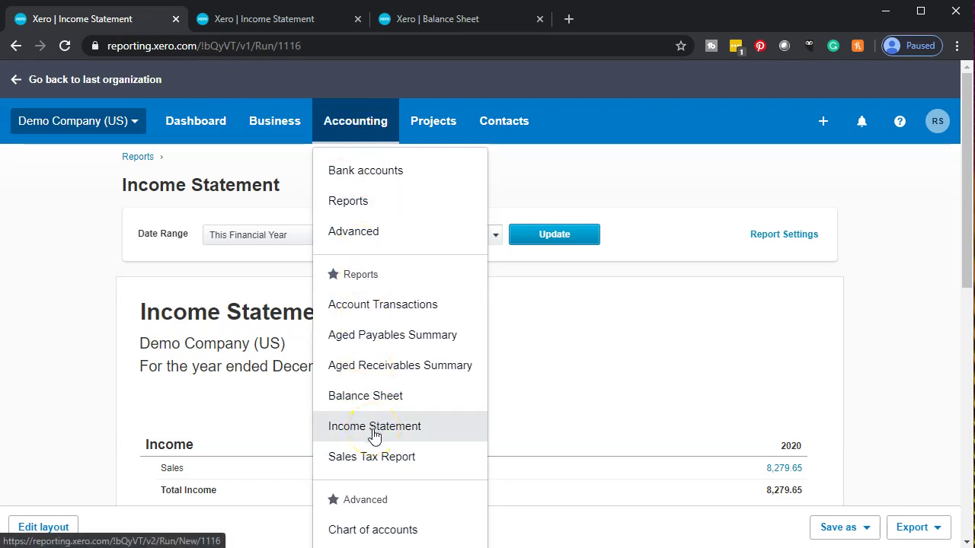
pyautogui.click(351, 202)
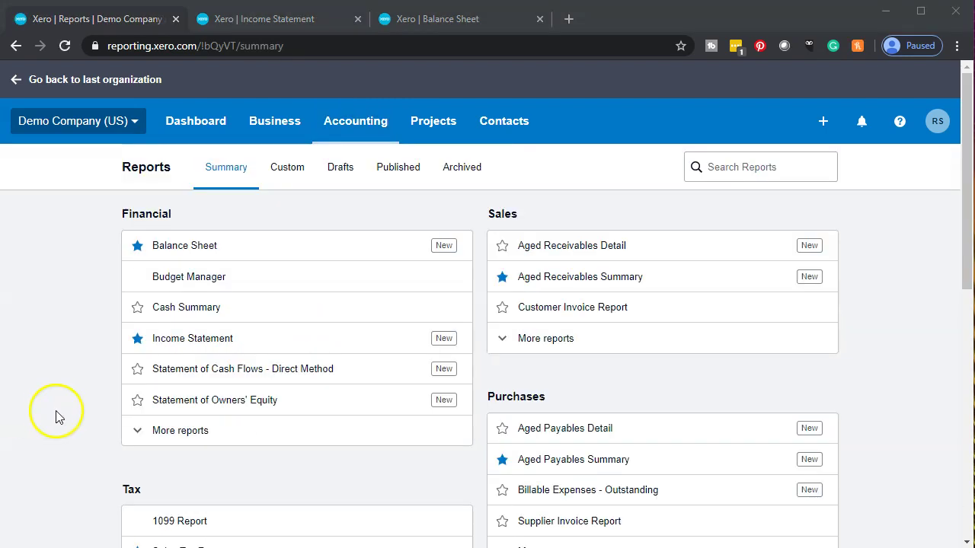
pyautogui.click(149, 434)
pyautogui.scroll(-1, 133, 442)
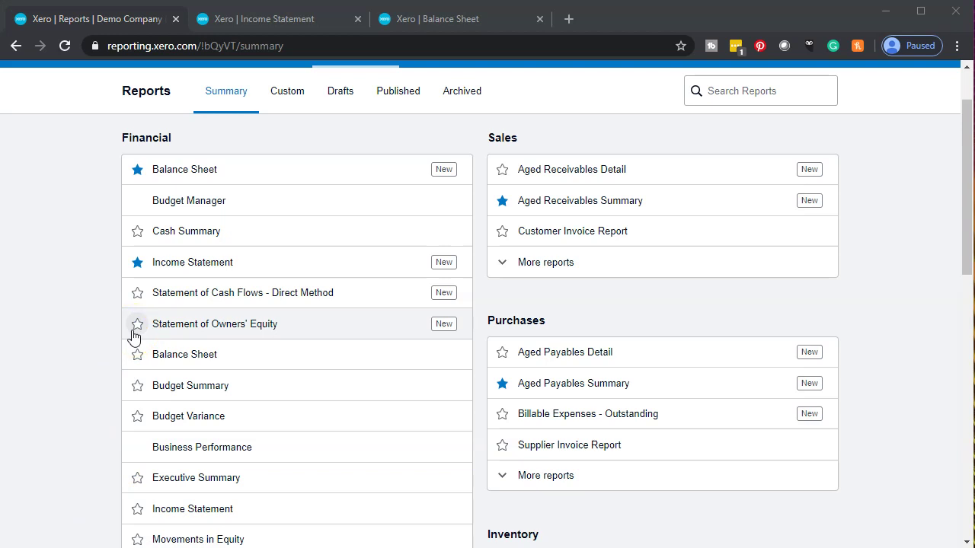
# Open the Statement of Cash Flows - Direct Method report and duplicate its browser tab
pyautogui.click(261, 302)
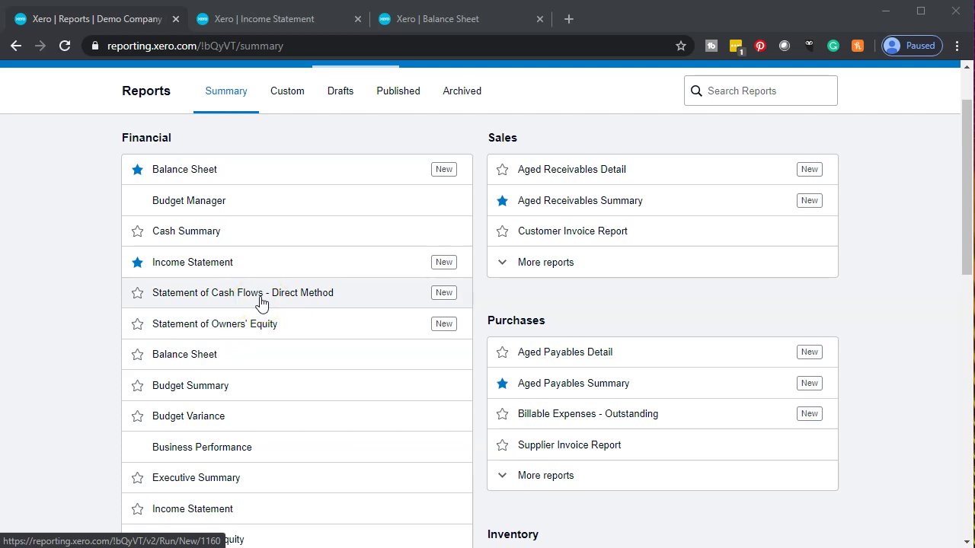
pyautogui.click(262, 302)
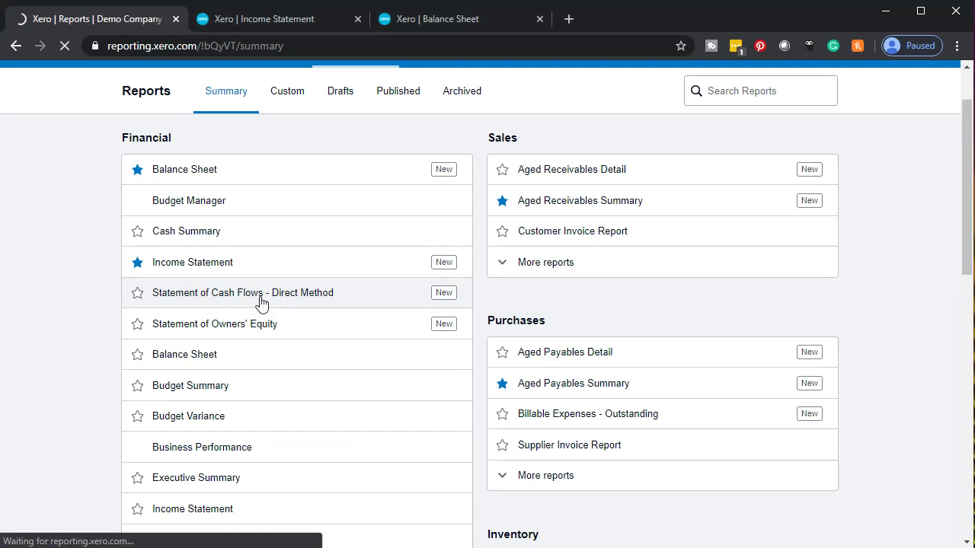
pyautogui.click(244, 204)
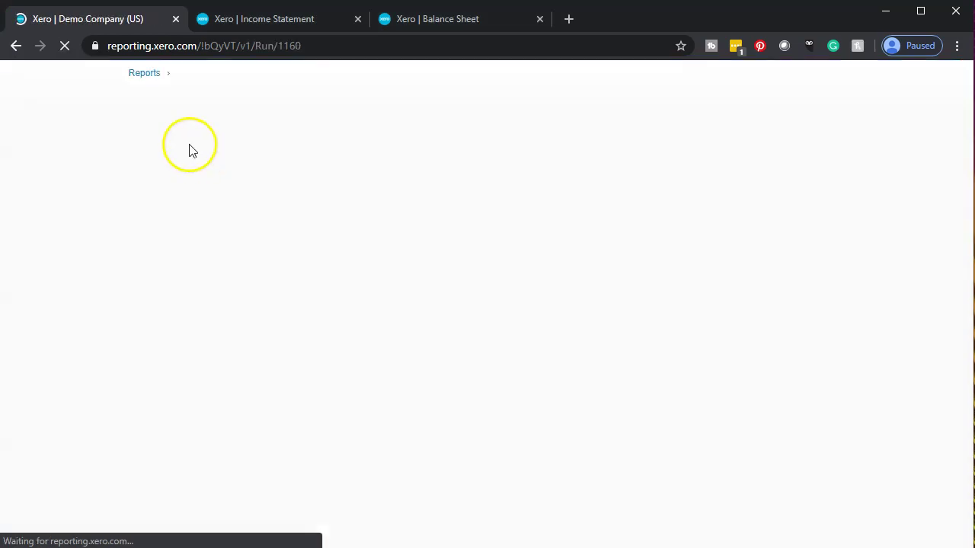
pyautogui.rightClick(118, 22)
pyautogui.click(150, 79)
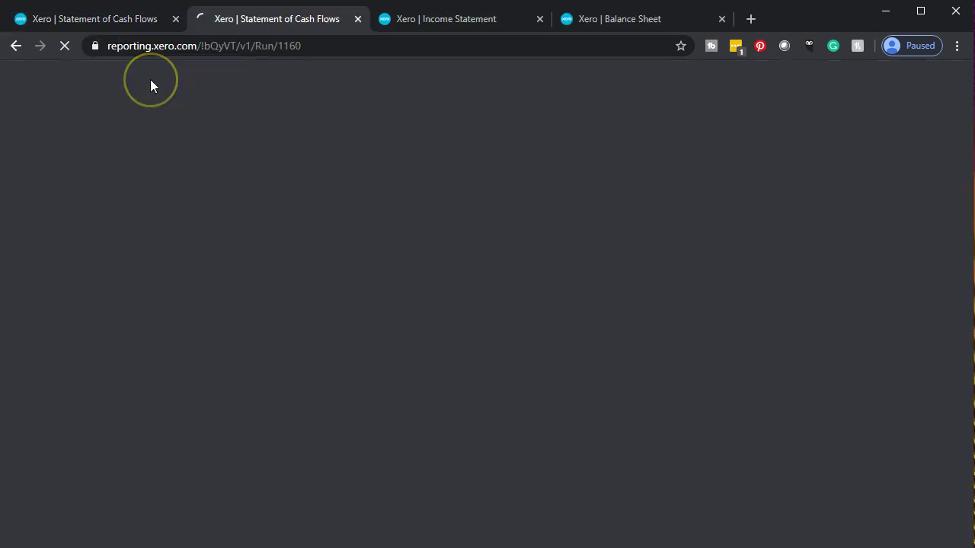
# Switch to the Balance Sheet tab, enlarge the page, and examine the checking account balance under Current Assets
pyautogui.click(606, 22)
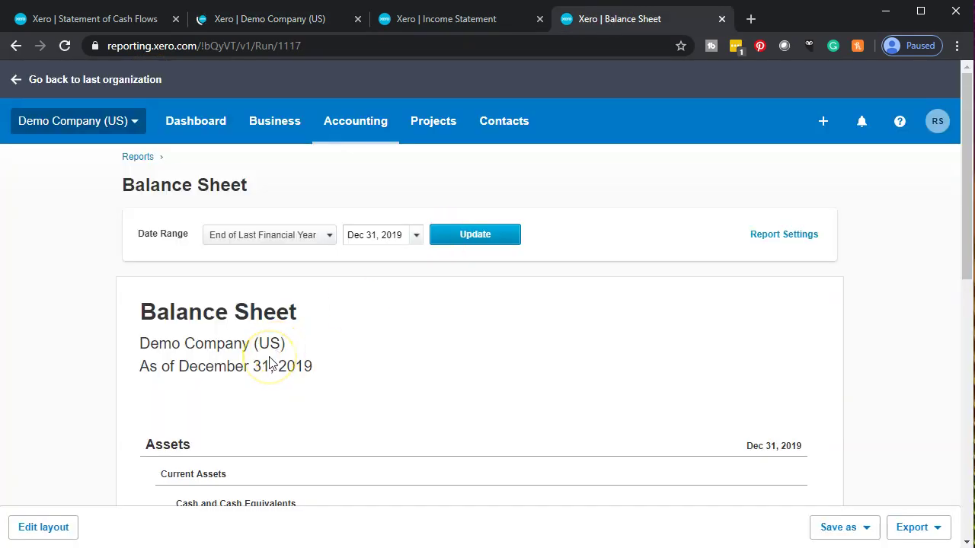
pyautogui.scroll(-1, 270, 364)
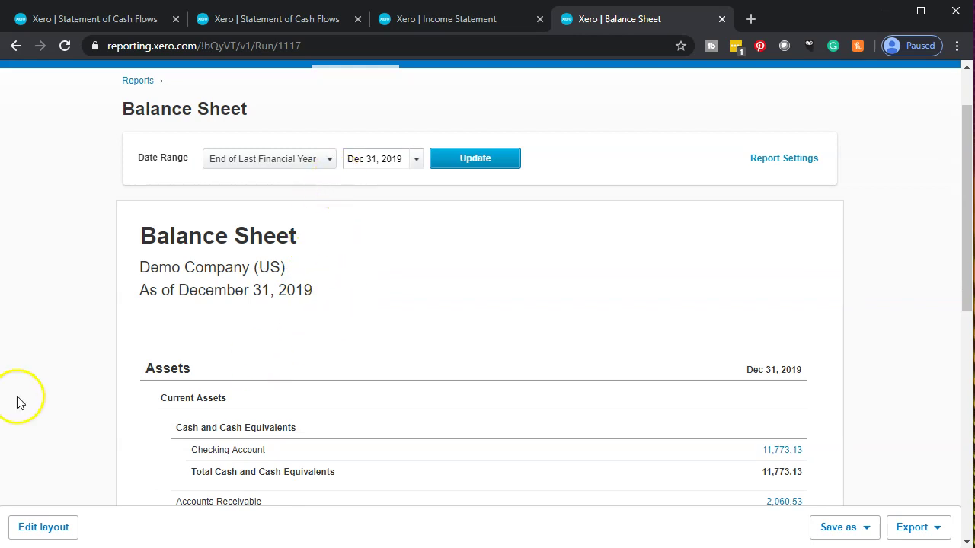
pyautogui.hotkey('ctrl', '+')
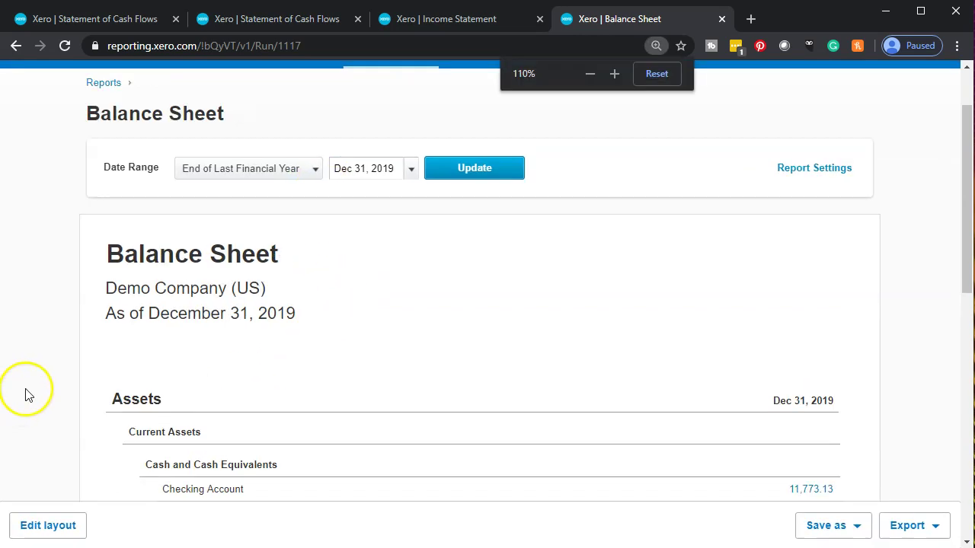
pyautogui.hotkey('ctrl', '+')
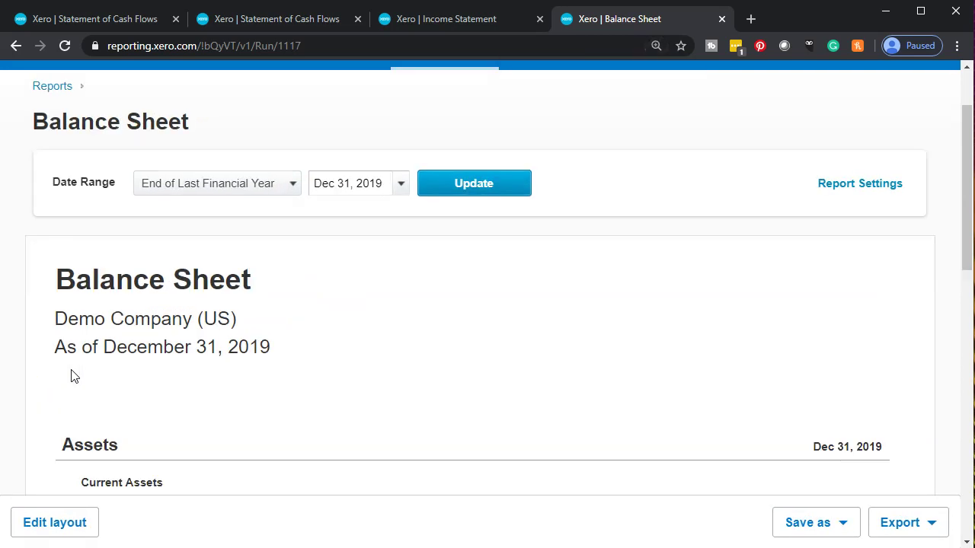
pyautogui.scroll(-2, 71, 376)
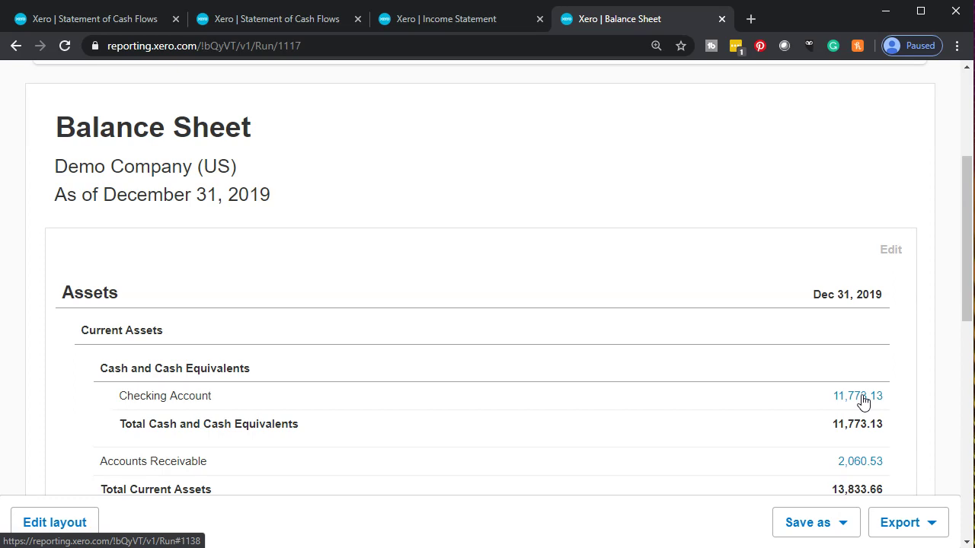
pyautogui.click(859, 403)
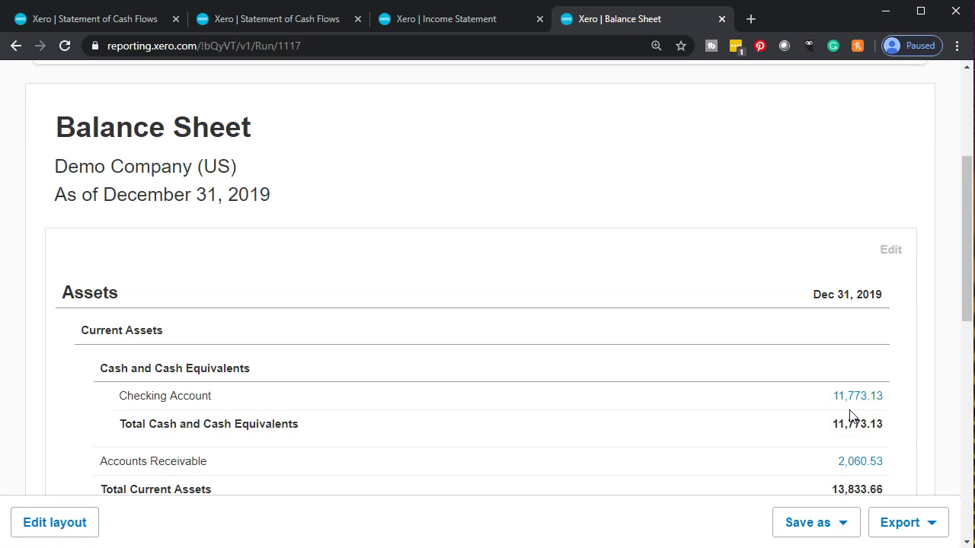
# Update the Income Statement to the Last Financial Year date range and review its income and cost of goods sold
pyautogui.click(464, 21)
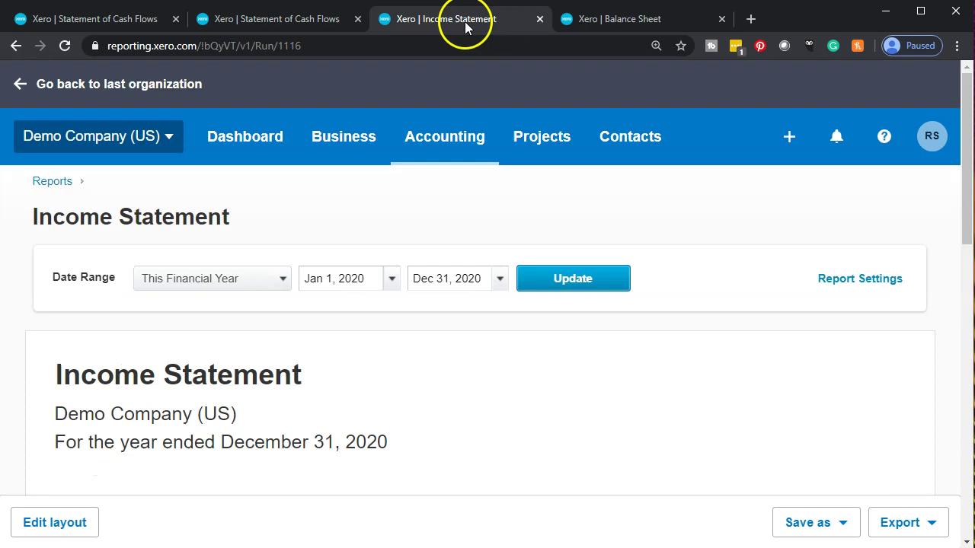
pyautogui.click(284, 284)
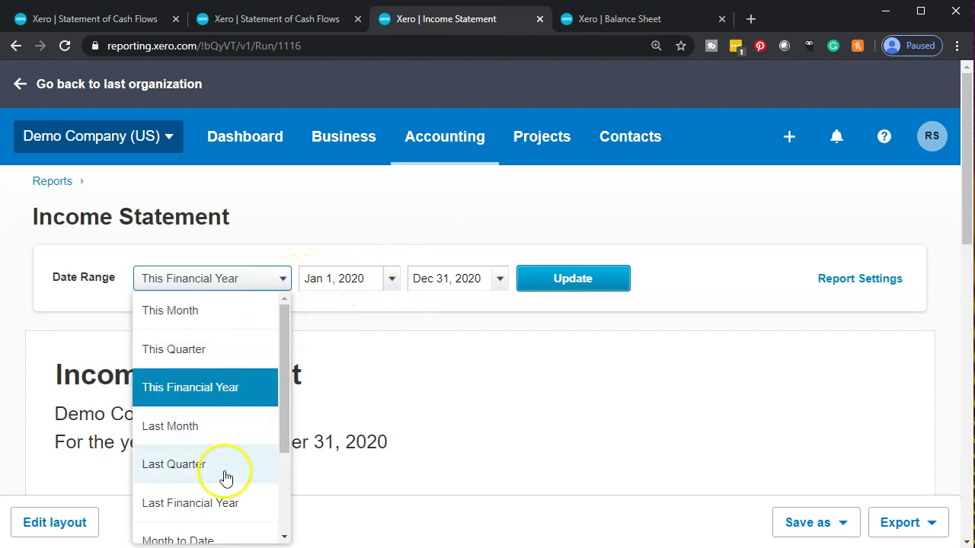
pyautogui.click(218, 503)
pyautogui.click(559, 272)
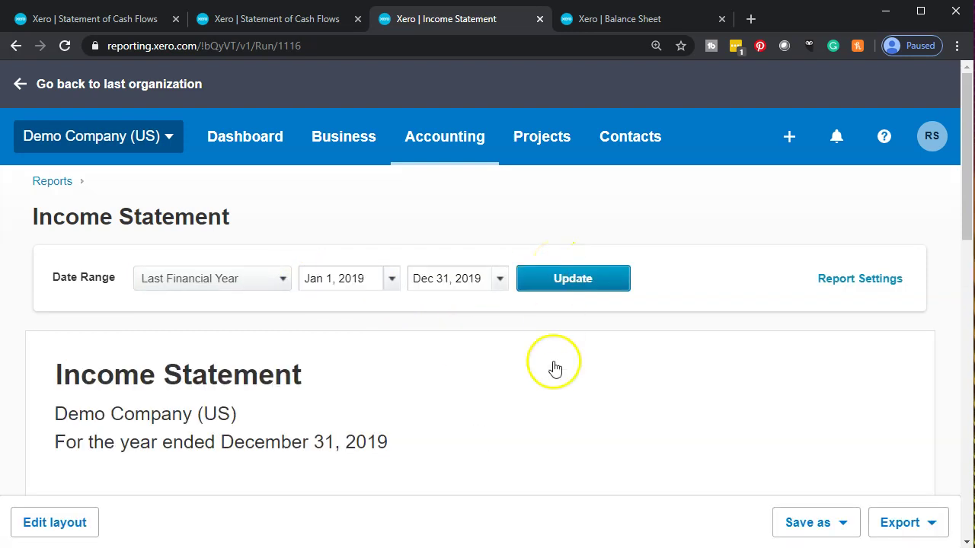
pyautogui.scroll(-2, 551, 390)
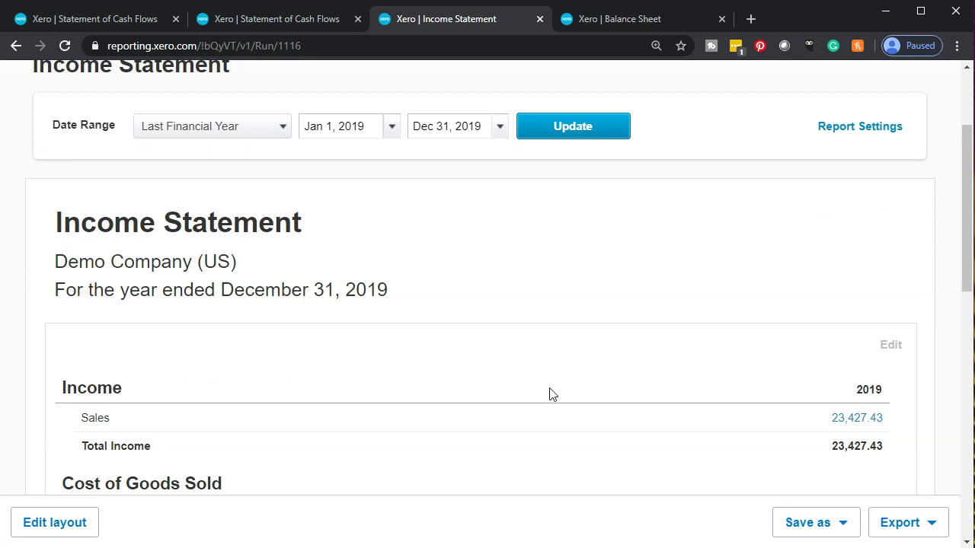
pyautogui.scroll(-1, 552, 394)
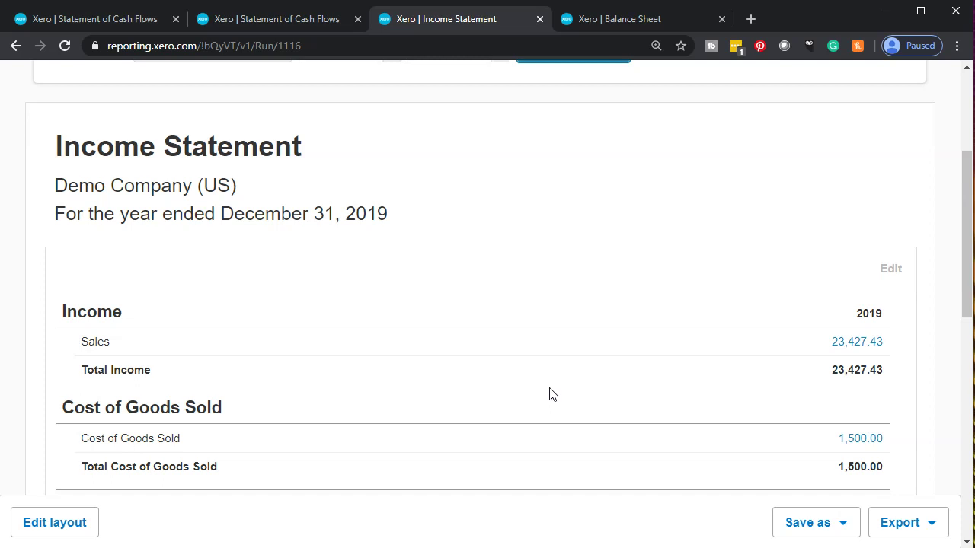
# Update the duplicated Statement of Cash Flows to the Last Financial Year date range and review its activities through the cash and cash equivalents section
pyautogui.click(283, 25)
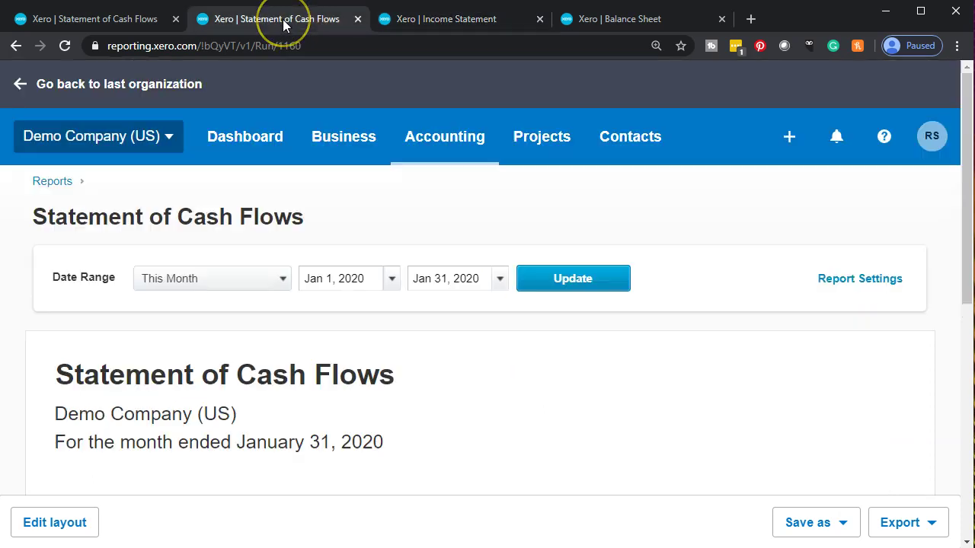
pyautogui.click(283, 280)
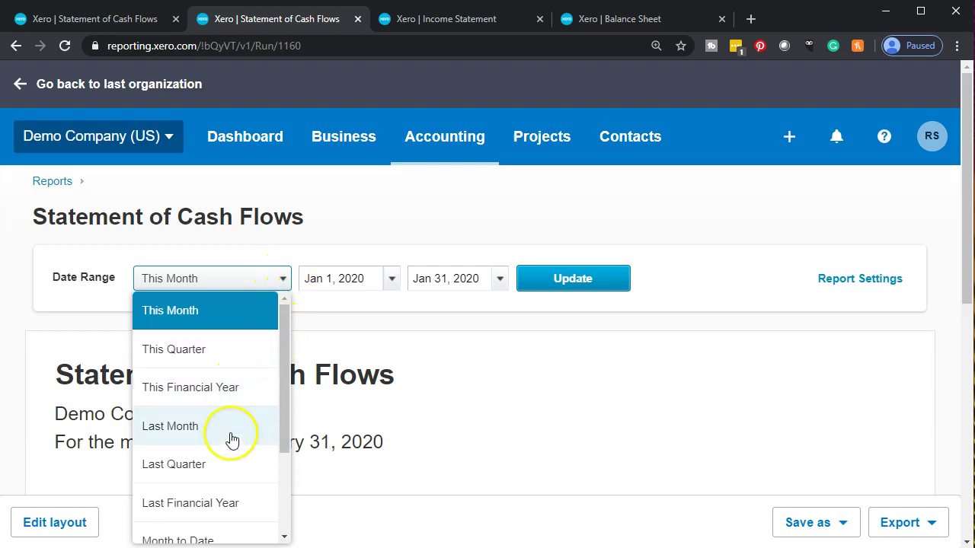
pyautogui.click(221, 514)
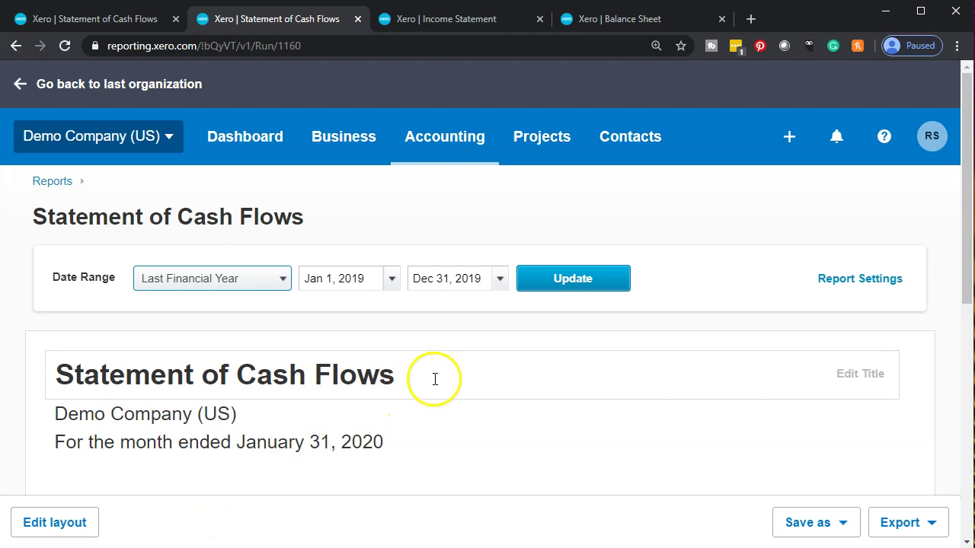
pyautogui.click(545, 292)
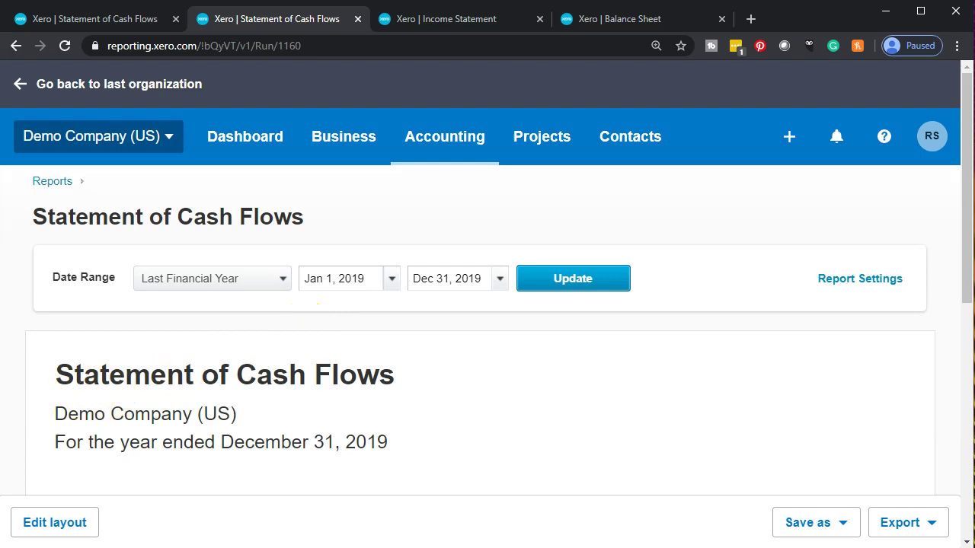
pyautogui.scroll(-3, 4, 398)
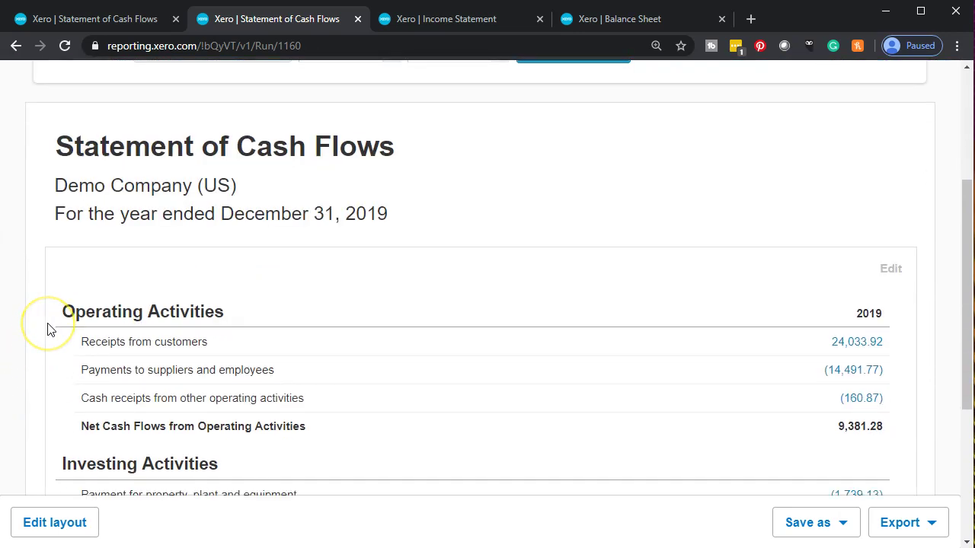
pyautogui.scroll(-2, 47, 329)
pyautogui.scroll(-1, 47, 329)
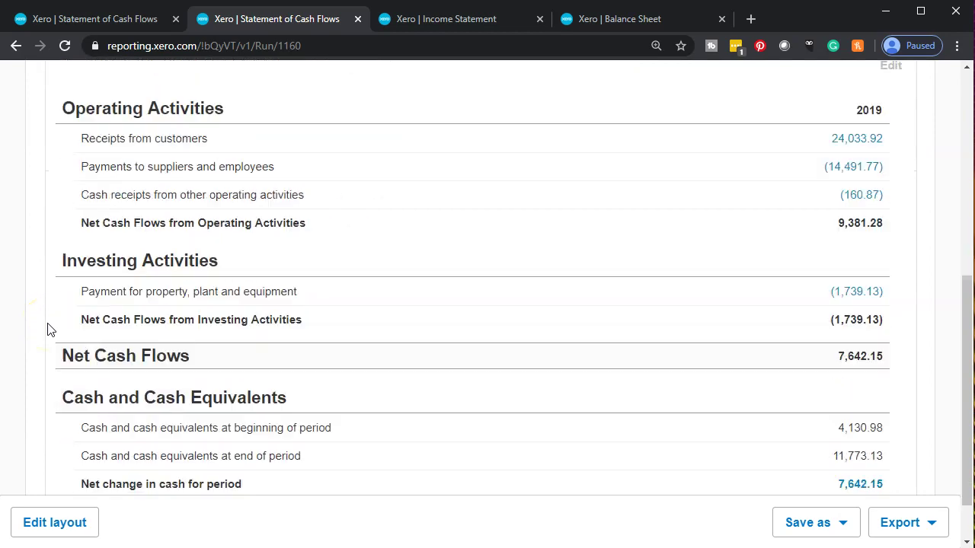
pyautogui.click(53, 367)
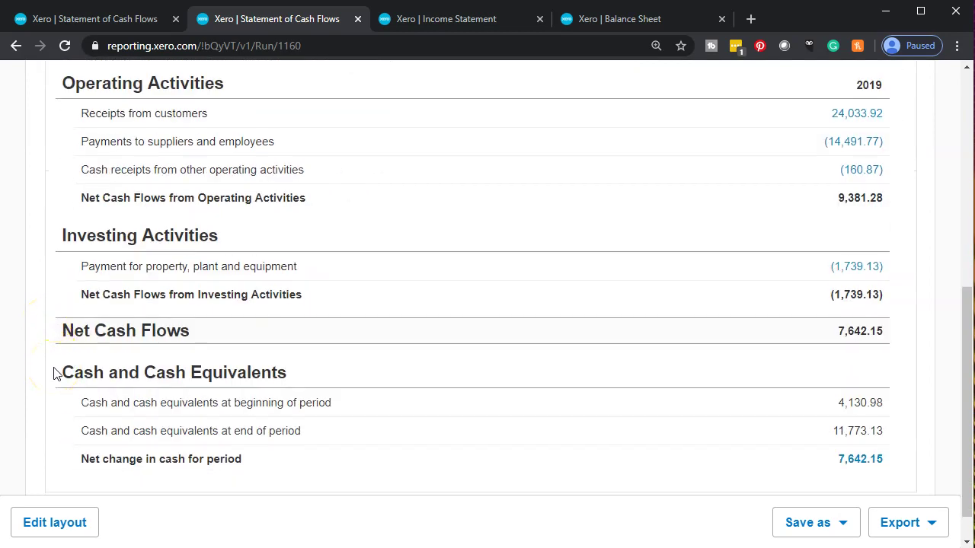
# Compare the end-of-period cash and cash equivalents on the Statement of Cash Flows with the checking account on the Balance Sheet
pyautogui.scroll(-1, 53, 373)
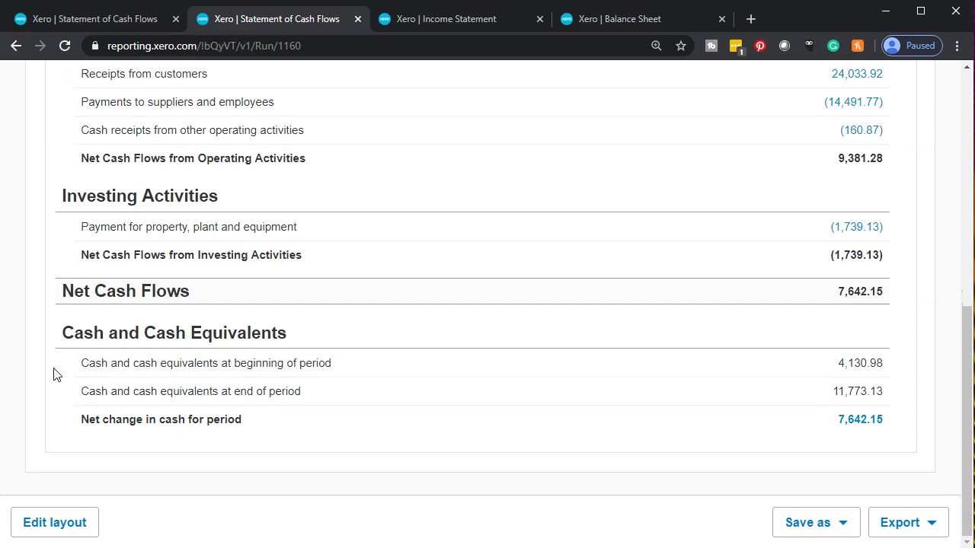
pyautogui.scroll(1, 54, 374)
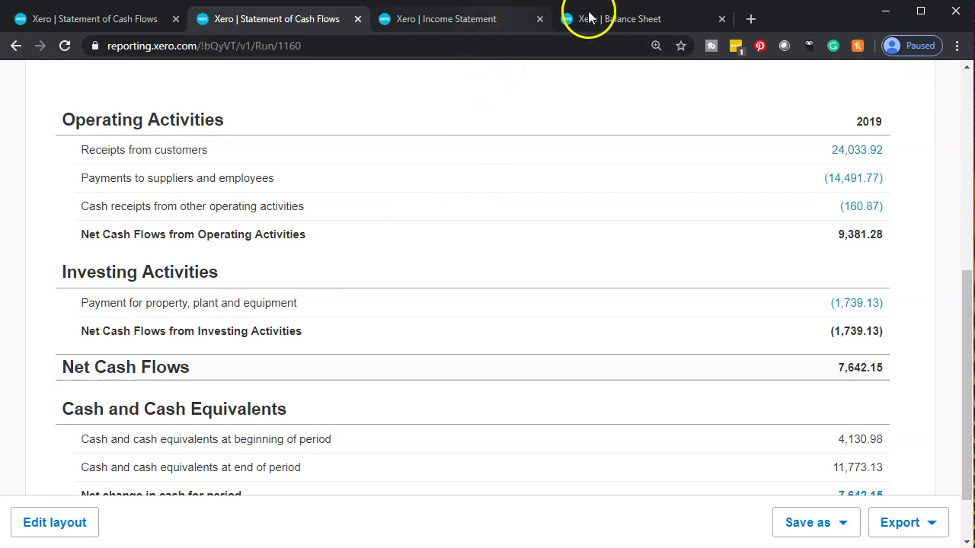
pyautogui.hotkey('ctrl', 'Tab')
pyautogui.click(631, 19)
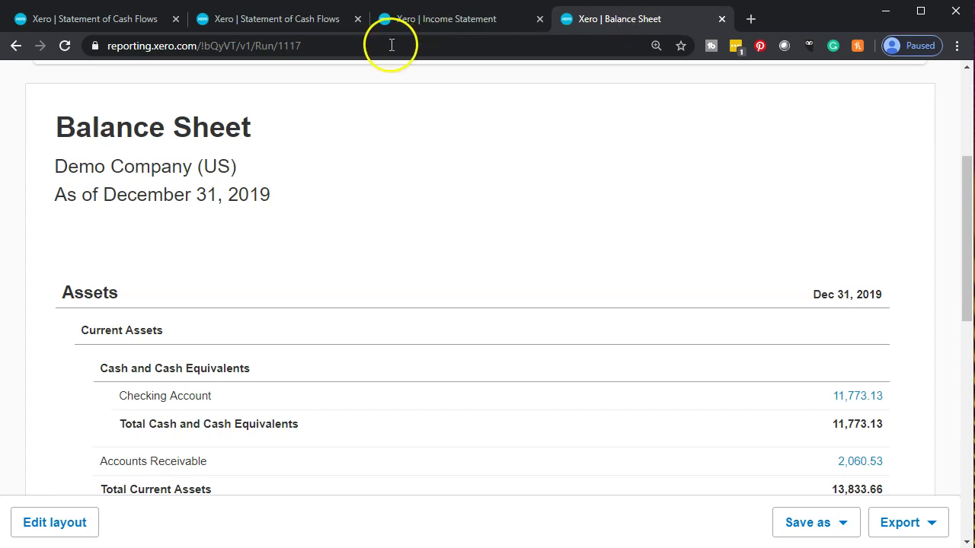
# Compare receipts from customers on the Statement of Cash Flows with the Sales line on the Income Statement
pyautogui.click(307, 25)
pyautogui.click(237, 228)
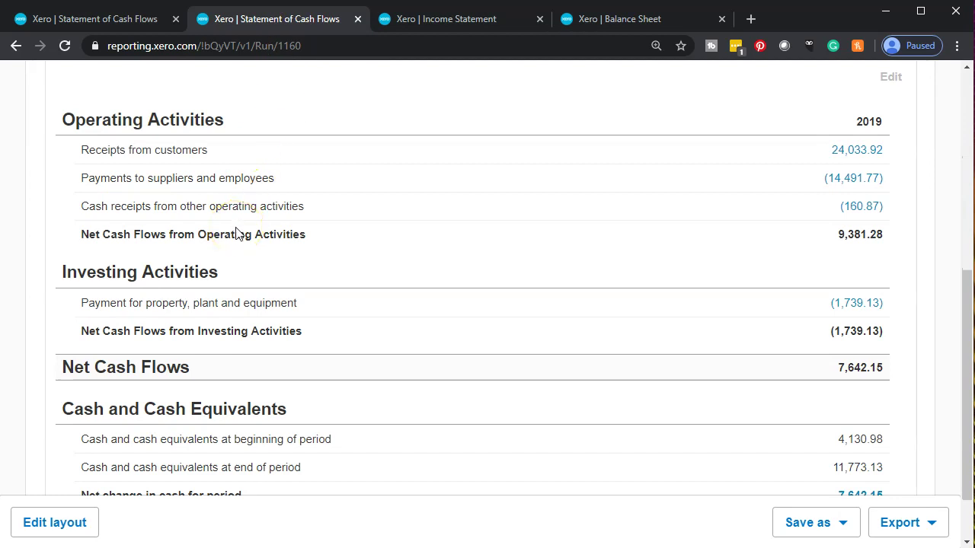
pyautogui.scroll(1, 236, 233)
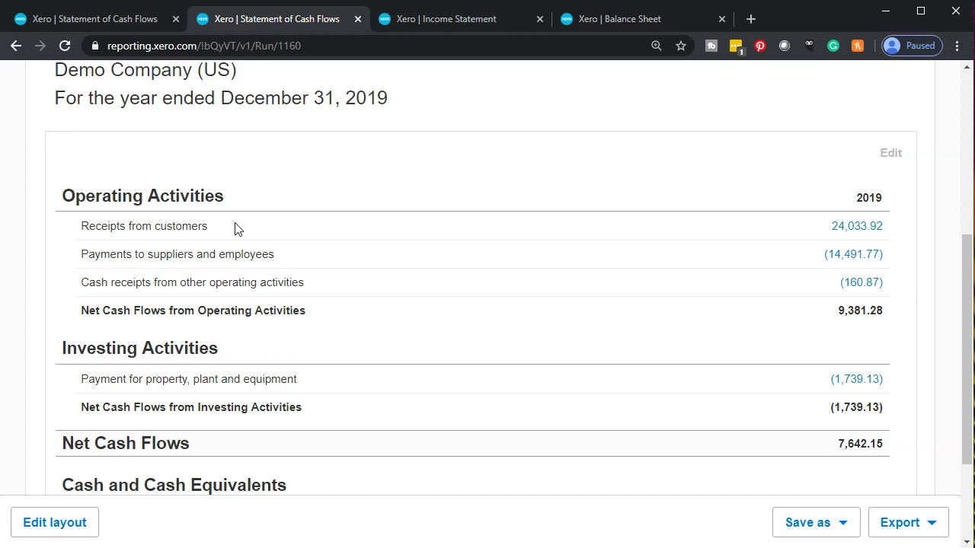
pyautogui.click(435, 24)
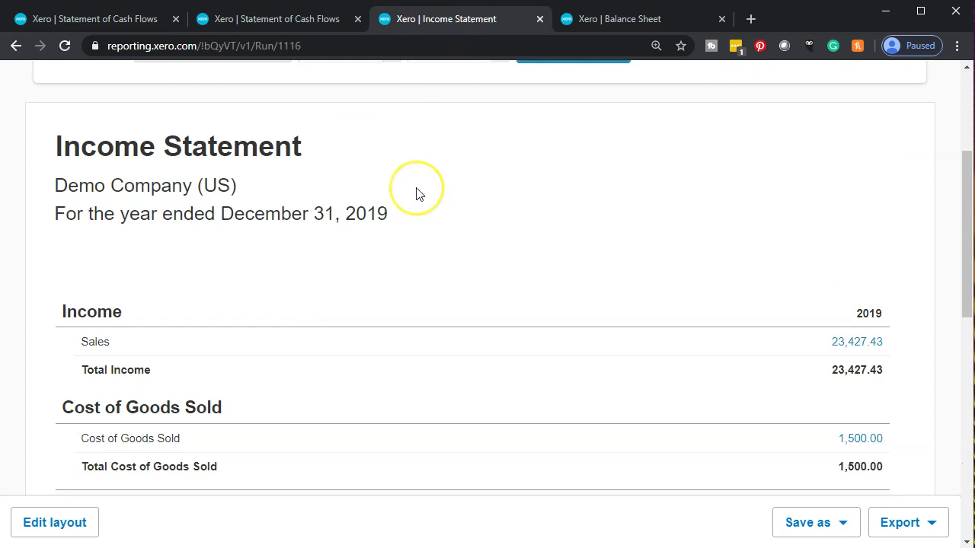
pyautogui.scroll(-2, 419, 192)
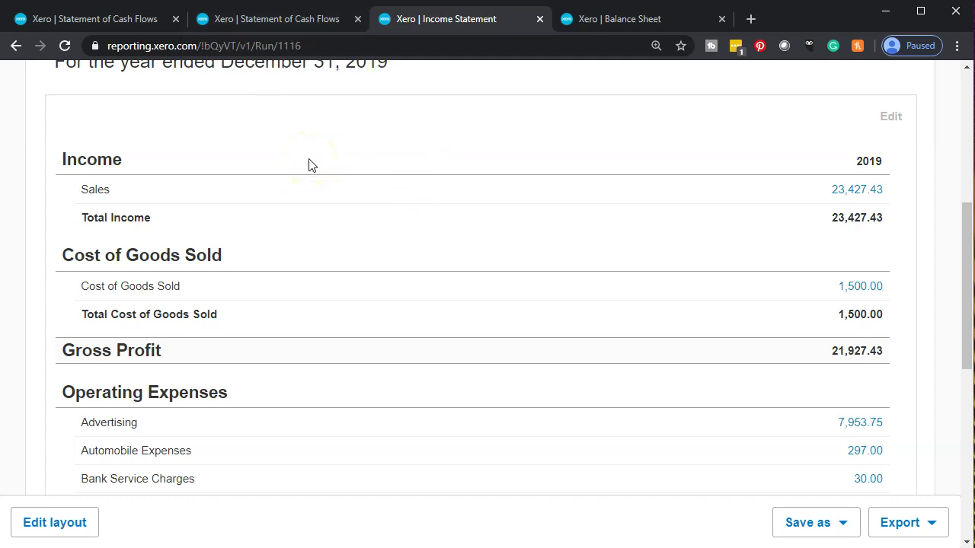
pyautogui.click(281, 22)
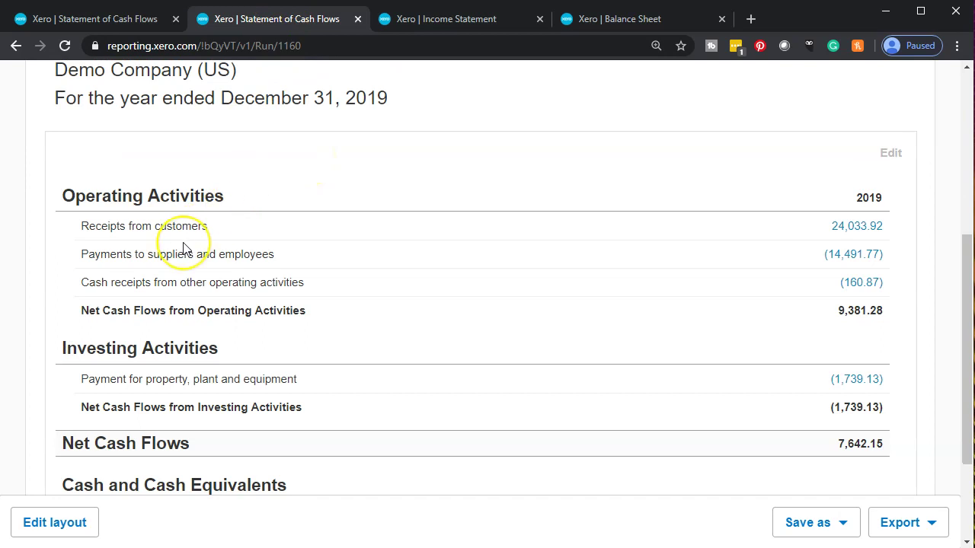
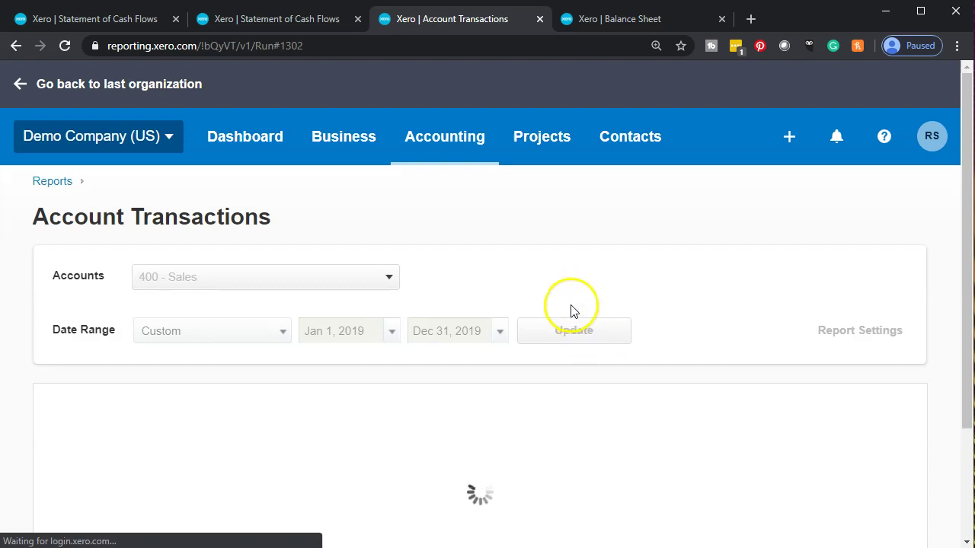
# Review the 400 - Sales account transactions from January to December 2019 and return to the Income Statement
pyautogui.scroll(-2, 576, 278)
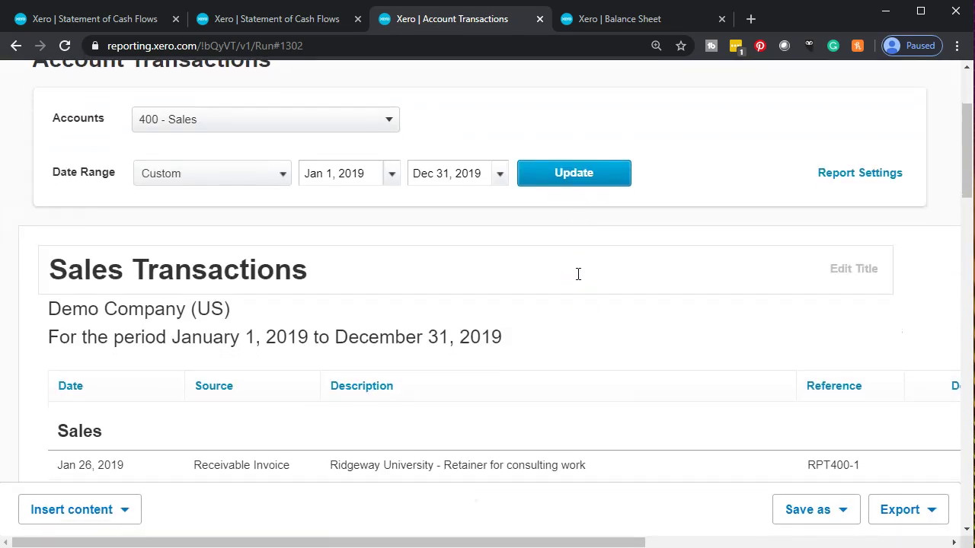
pyautogui.scroll(-3, 576, 280)
pyautogui.scroll(-3, 561, 294)
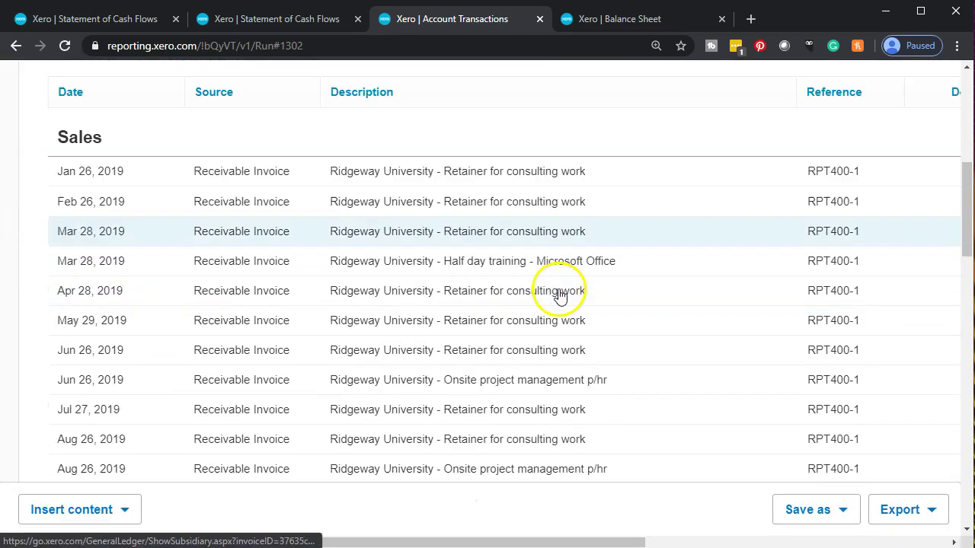
pyautogui.scroll(-1, 395, 345)
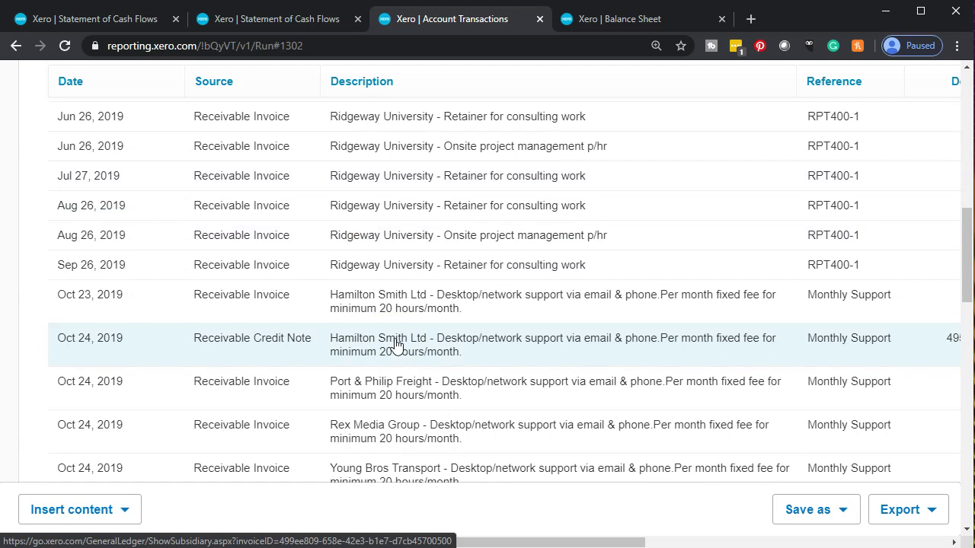
pyautogui.scroll(-8, 395, 345)
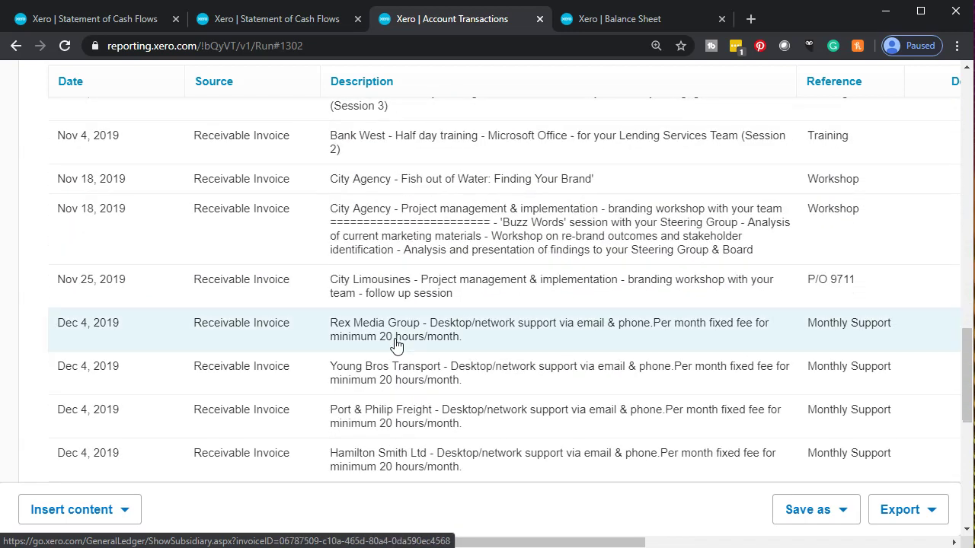
pyautogui.scroll(-5, 395, 345)
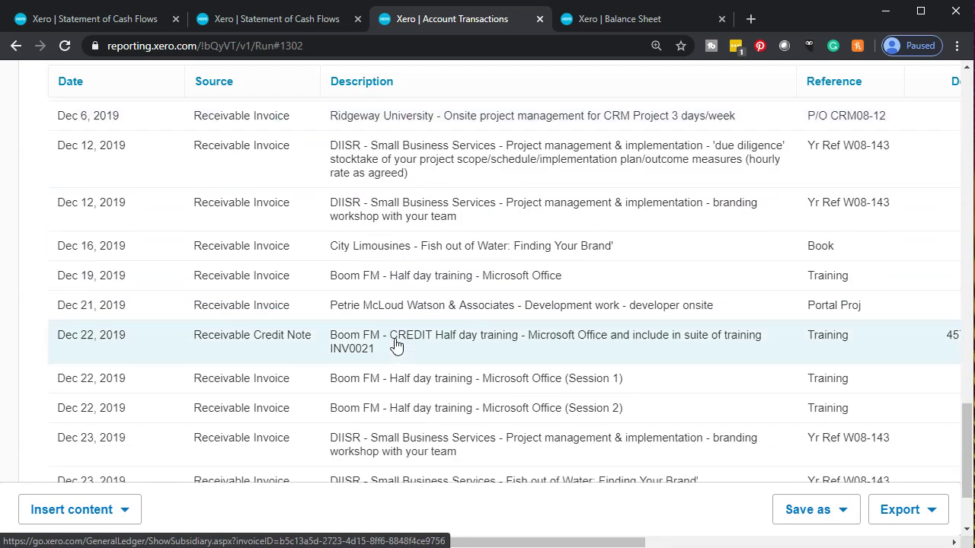
pyautogui.scroll(20, 395, 345)
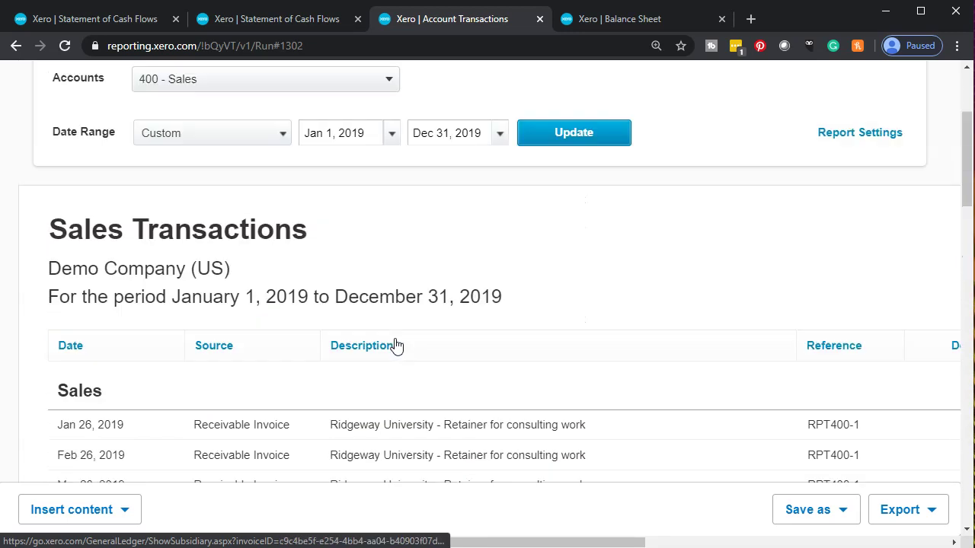
pyautogui.scroll(1, 189, 240)
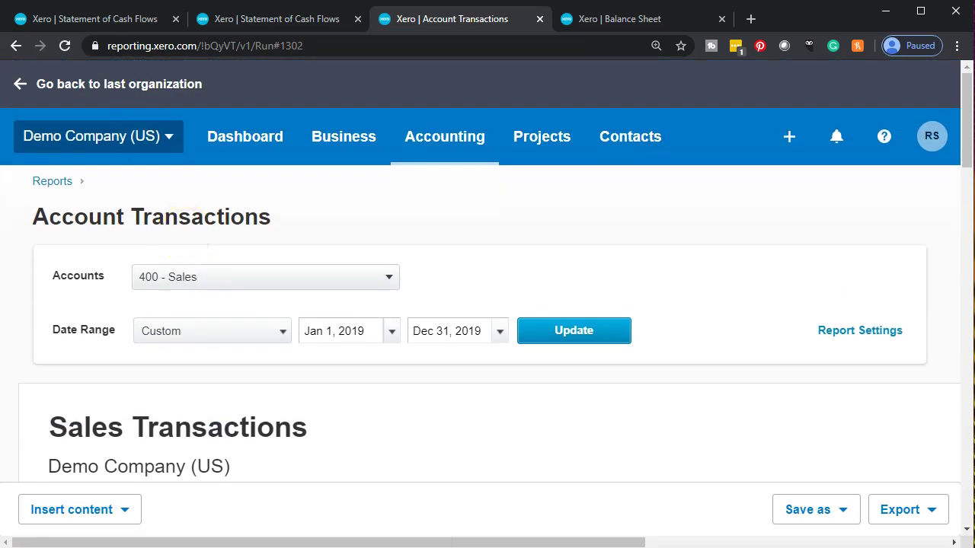
pyautogui.click(16, 46)
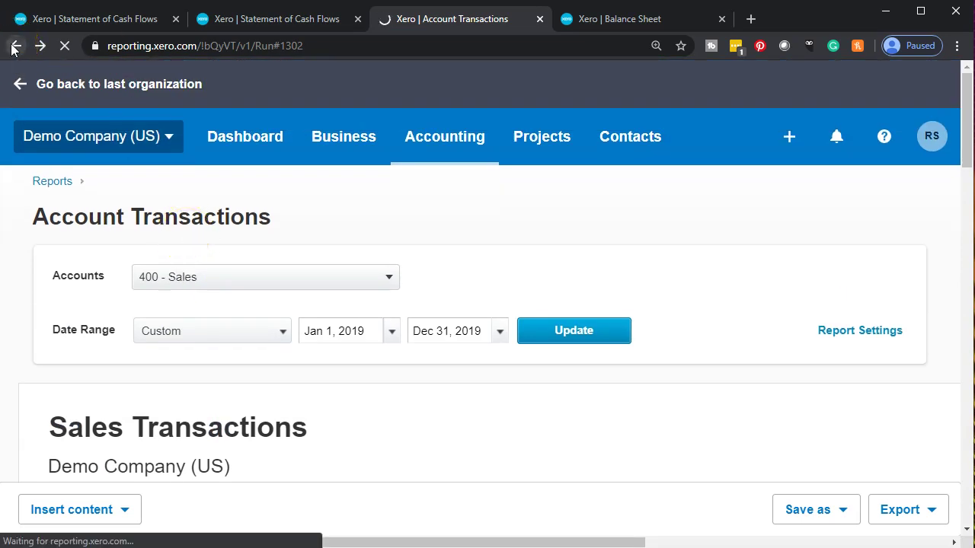
pyautogui.click(596, 337)
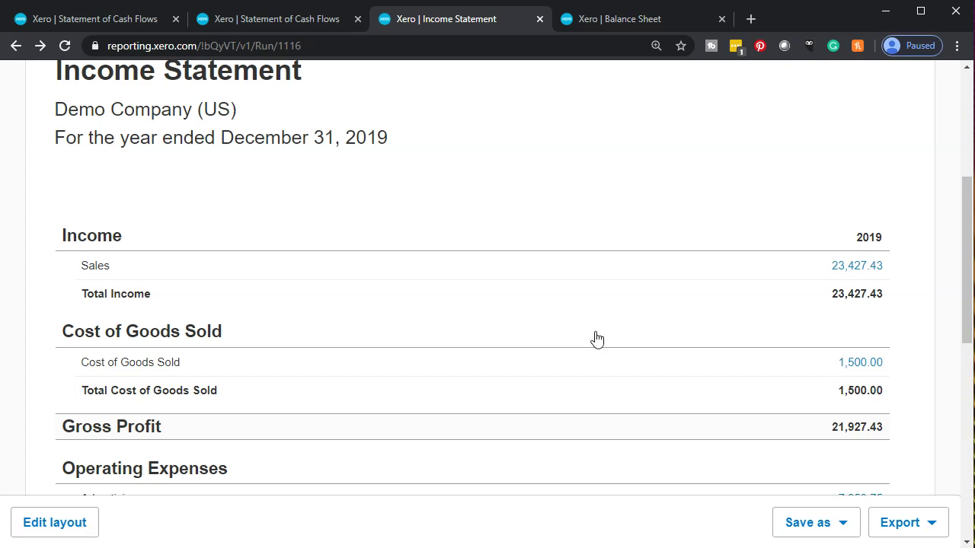
# Examine cost of goods sold and operating expenses on the Income Statement and compare them with the operating payments on the Statement of Cash Flows
pyautogui.scroll(-1, 594, 337)
pyautogui.click(729, 337)
pyautogui.click(858, 293)
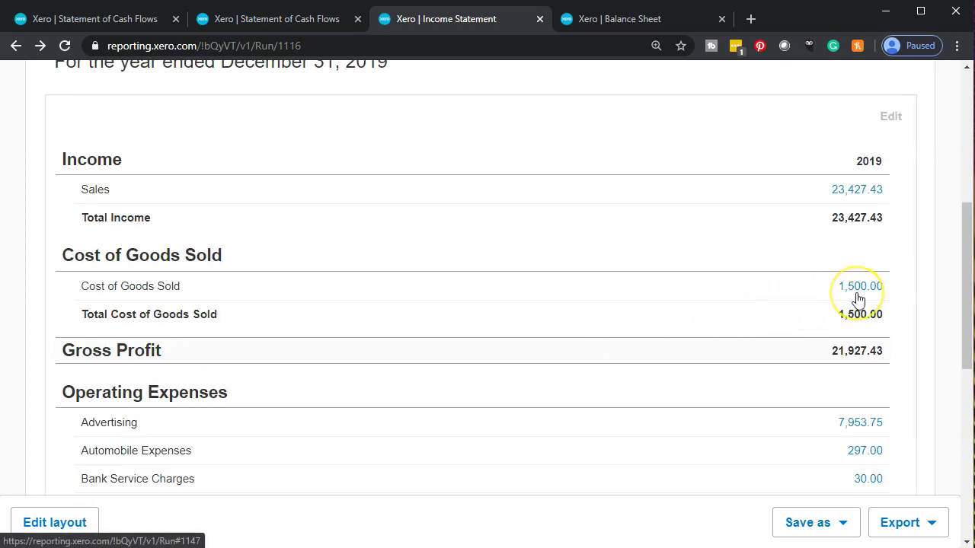
pyautogui.scroll(-3, 858, 297)
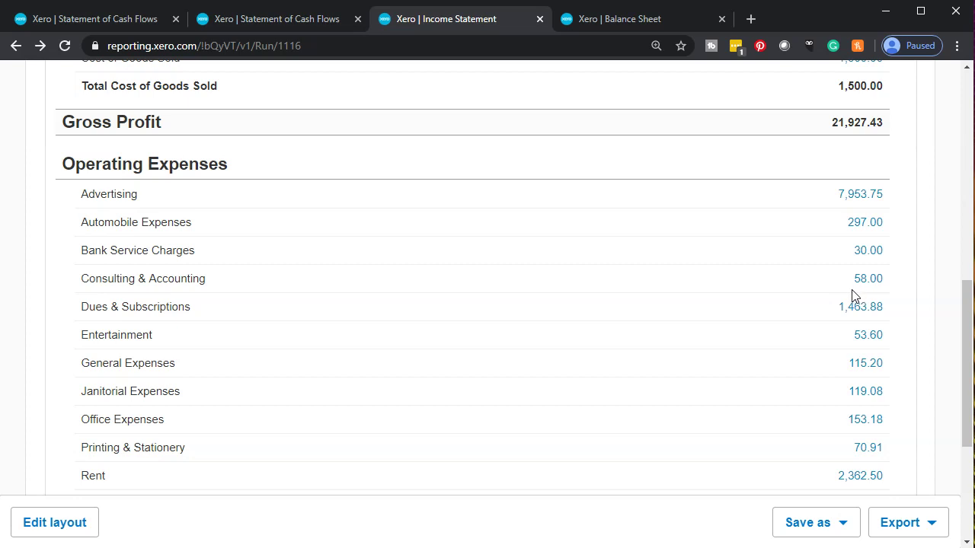
pyautogui.scroll(2, 853, 295)
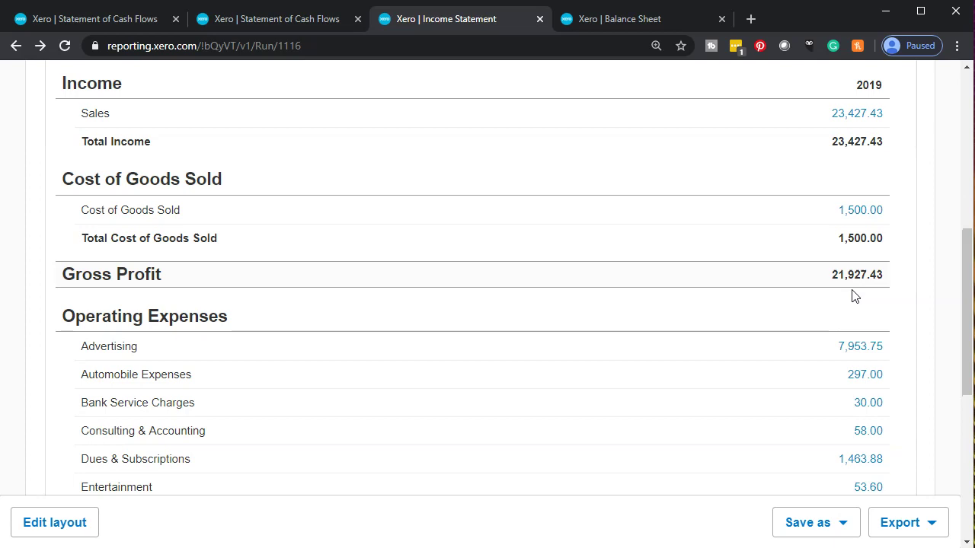
pyautogui.scroll(-5, 853, 296)
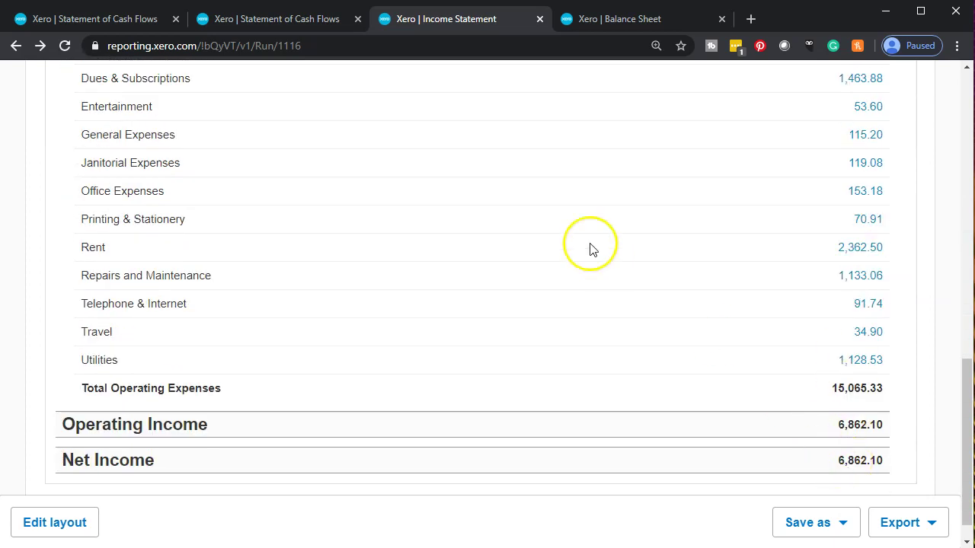
pyautogui.click(288, 24)
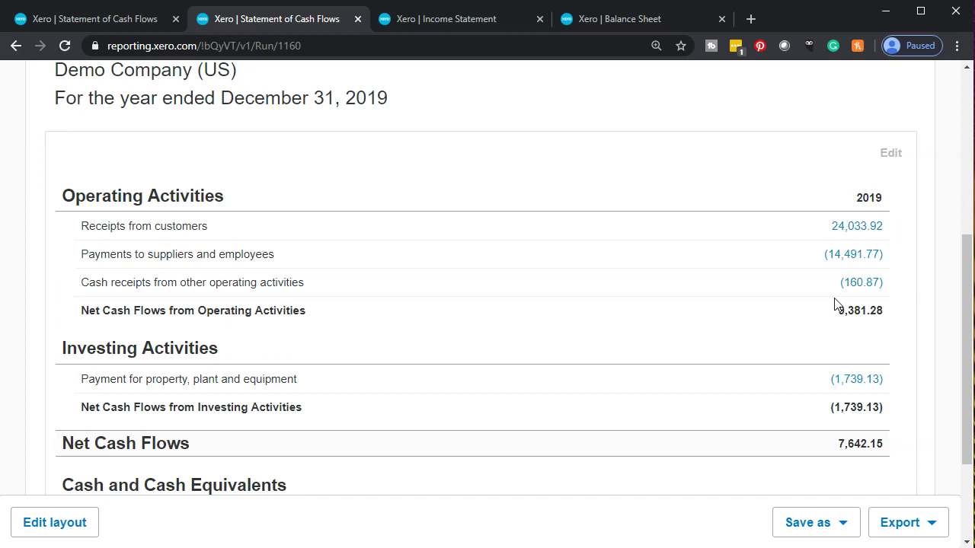
# Review the Income Statement from sales down to net income and compare it with net cash flows from operating activities
pyautogui.click(482, 23)
pyautogui.scroll(-1, 661, 377)
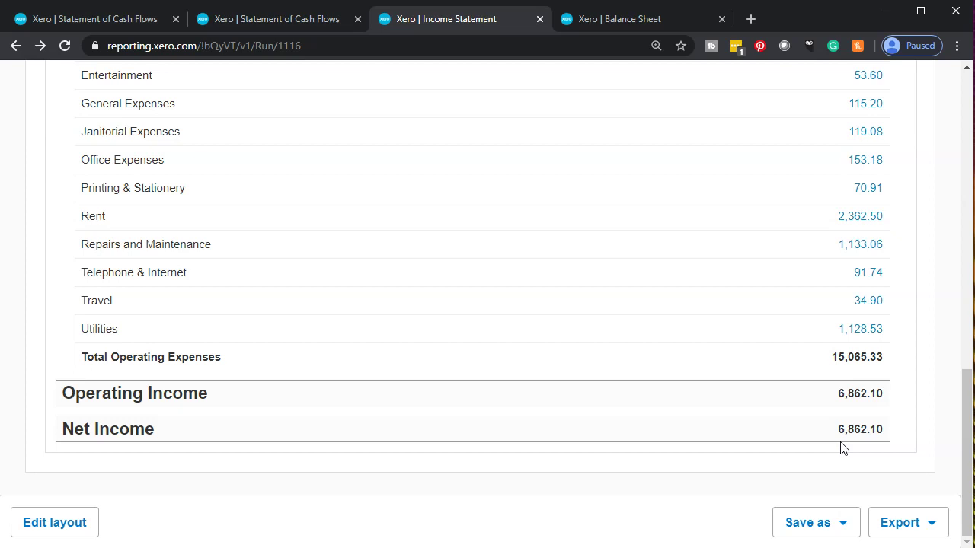
pyautogui.scroll(5, 845, 434)
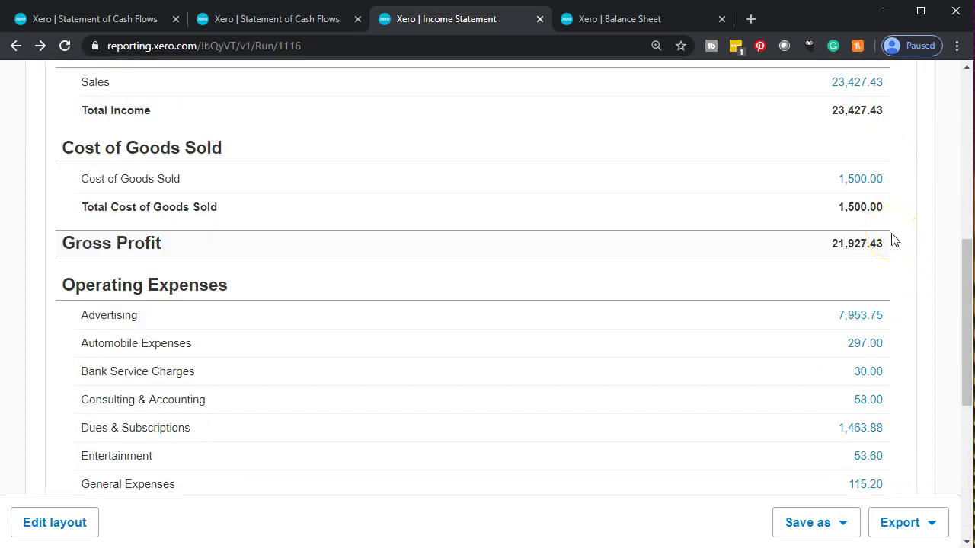
pyautogui.scroll(1, 894, 241)
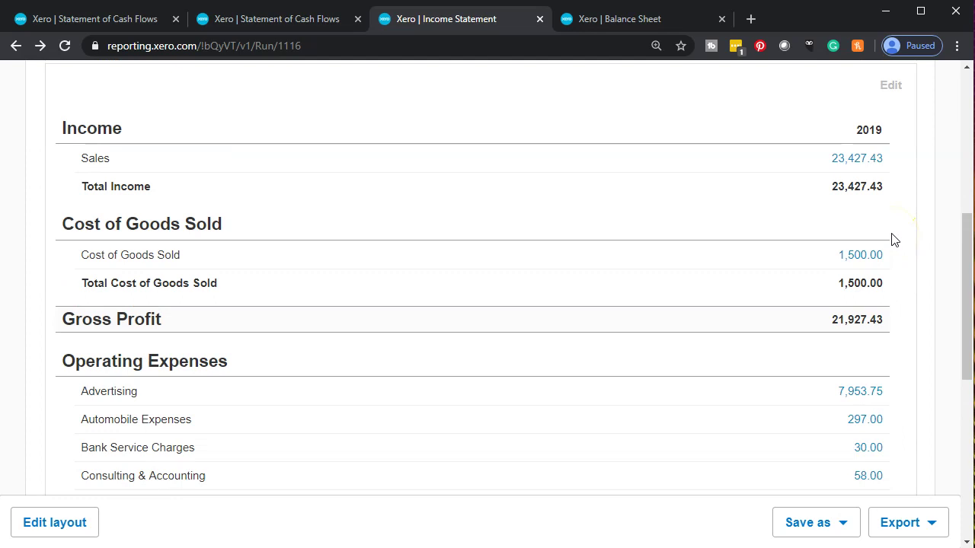
pyautogui.scroll(-6, 894, 241)
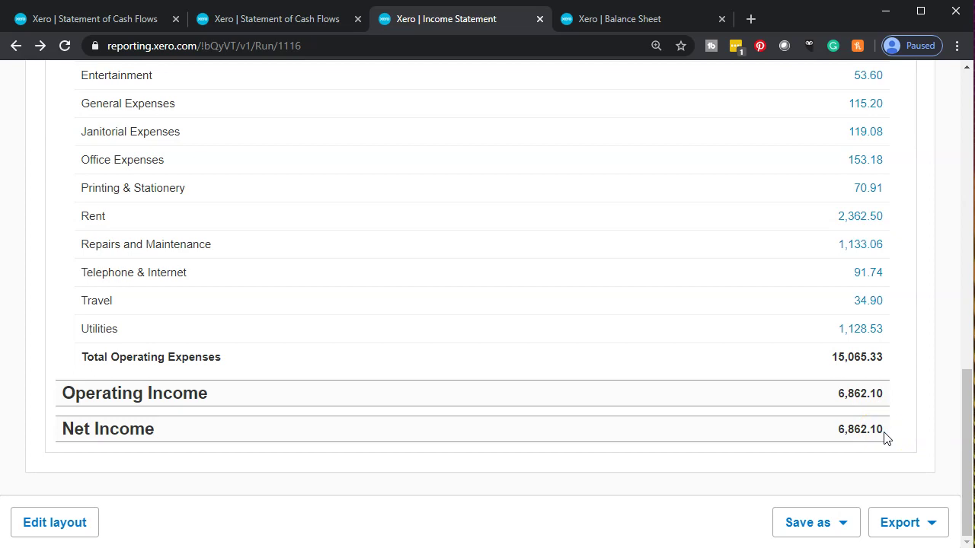
pyautogui.click(254, 23)
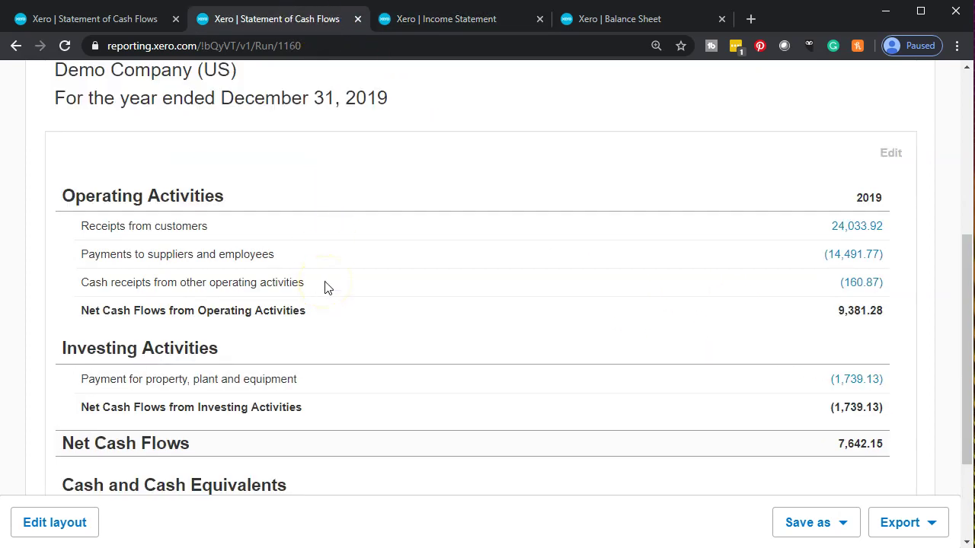
# Compare the payment for property, plant and equipment under Investing Activities with Computer Equipment under Fixed Assets on the Balance Sheet
pyautogui.scroll(-2, 326, 286)
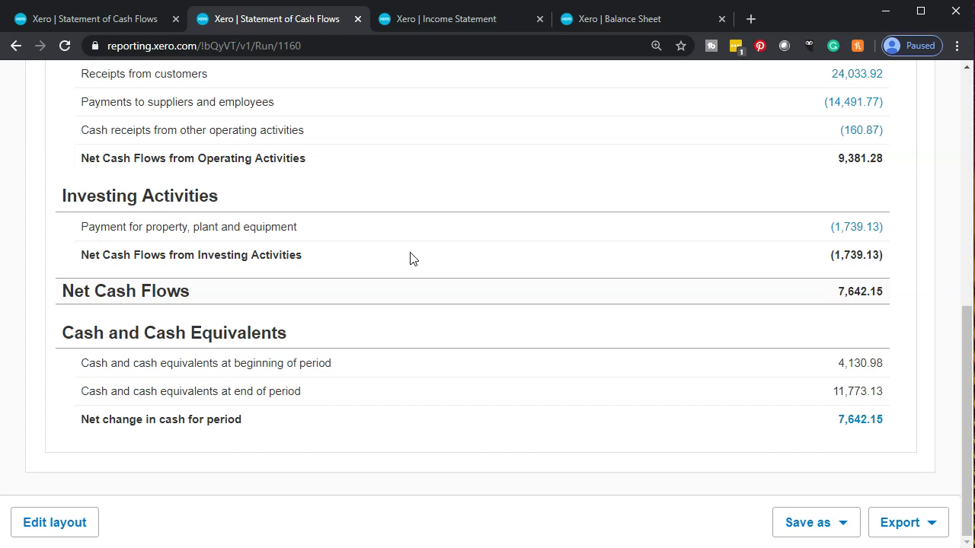
pyautogui.click(601, 21)
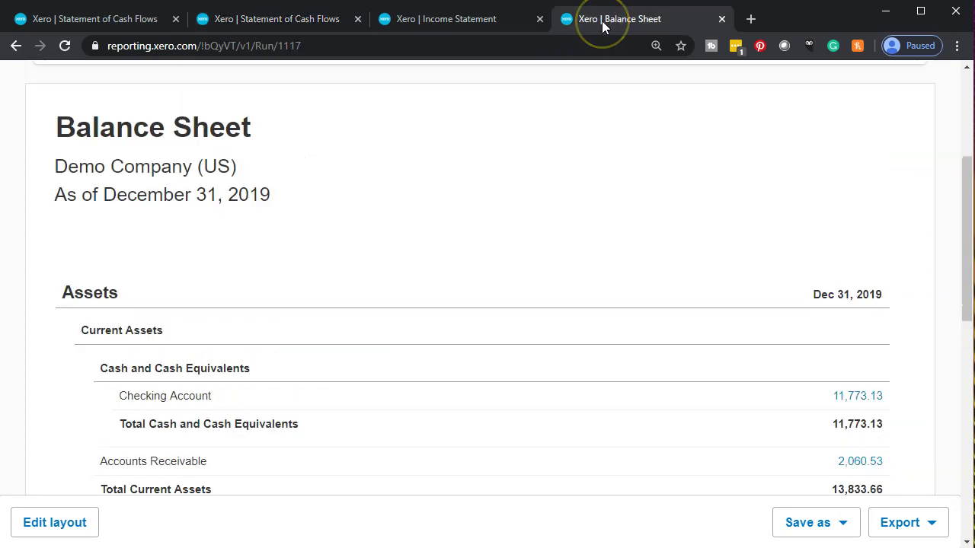
pyautogui.scroll(-3, 543, 333)
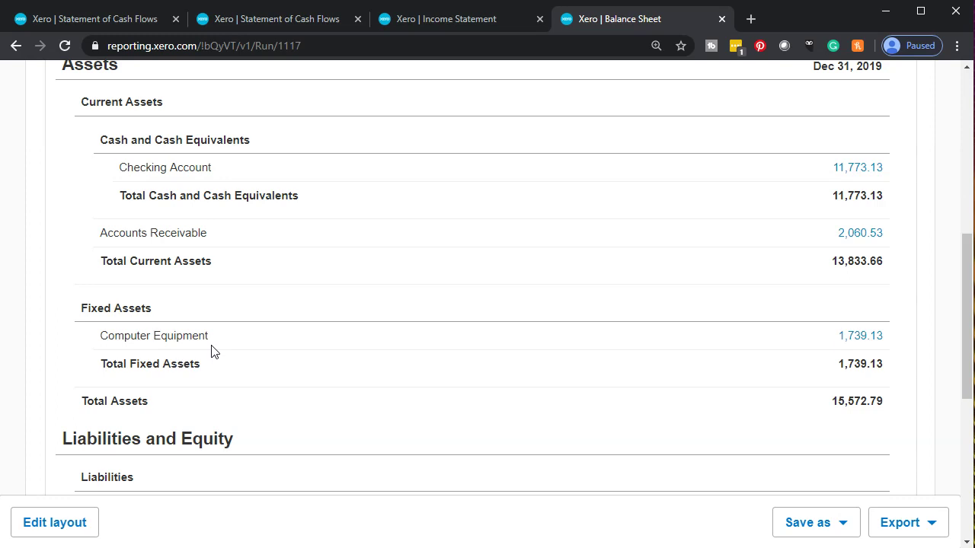
# Return to the Statement of Cash Flows and trace operating and investing activities through net cash flows to the net change in cash
pyautogui.click(267, 24)
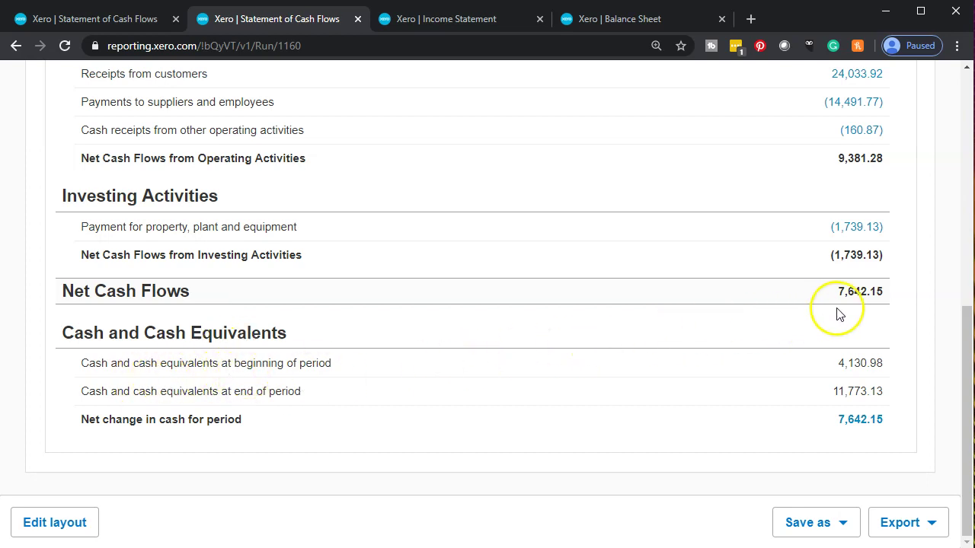
pyautogui.scroll(2, 863, 304)
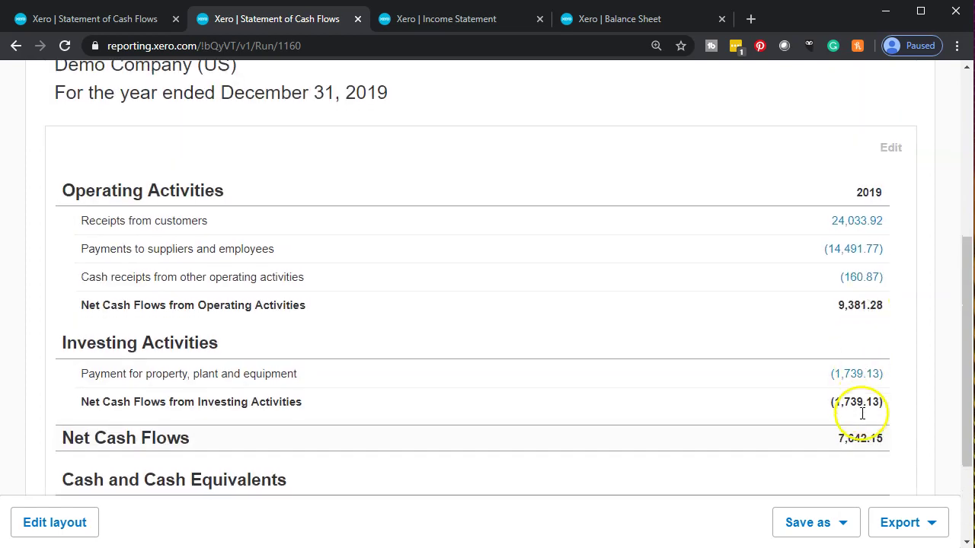
pyautogui.scroll(-1, 863, 407)
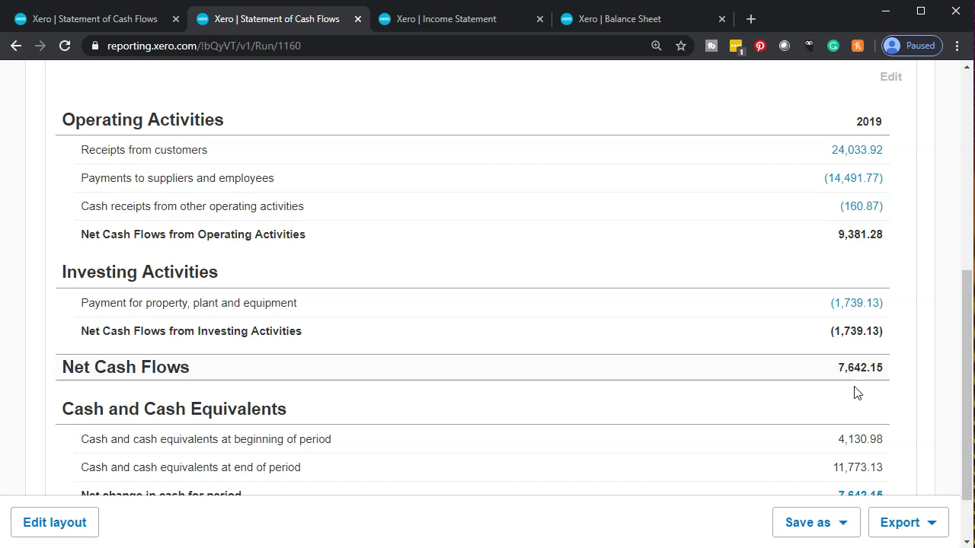
pyautogui.scroll(-1, 856, 393)
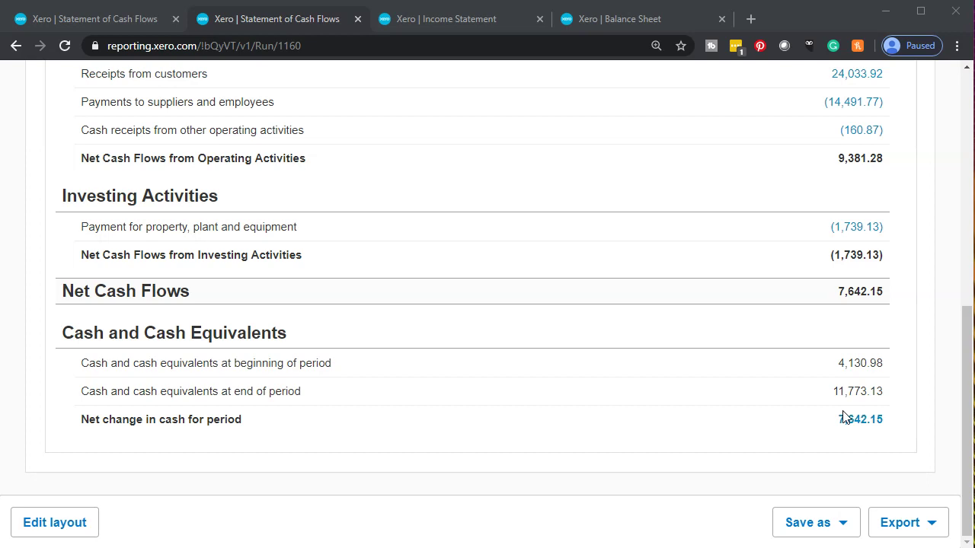
# Compare the checking account on the Balance Sheet and net income on the Income Statement with the operating and investing sections of the Statement of Cash Flows
pyautogui.click(659, 18)
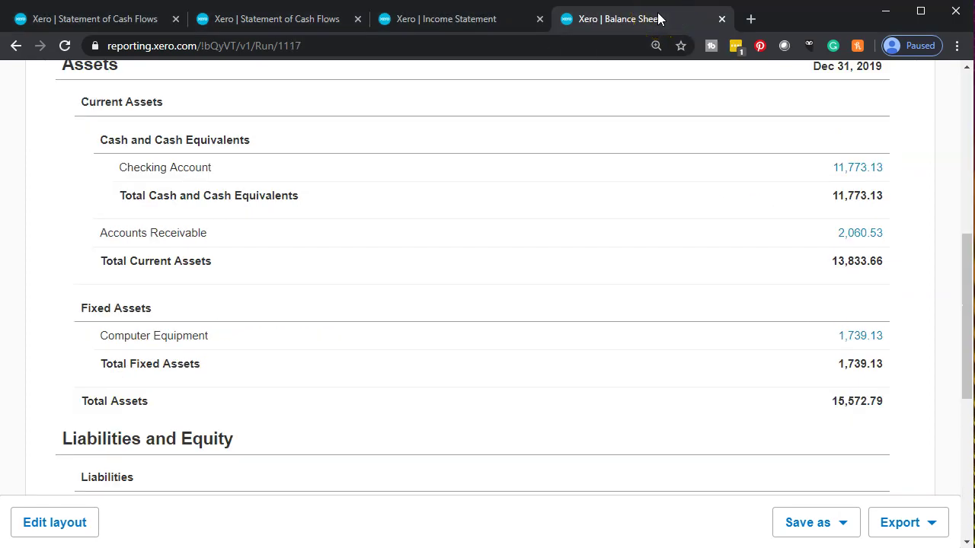
pyautogui.scroll(2, 631, 277)
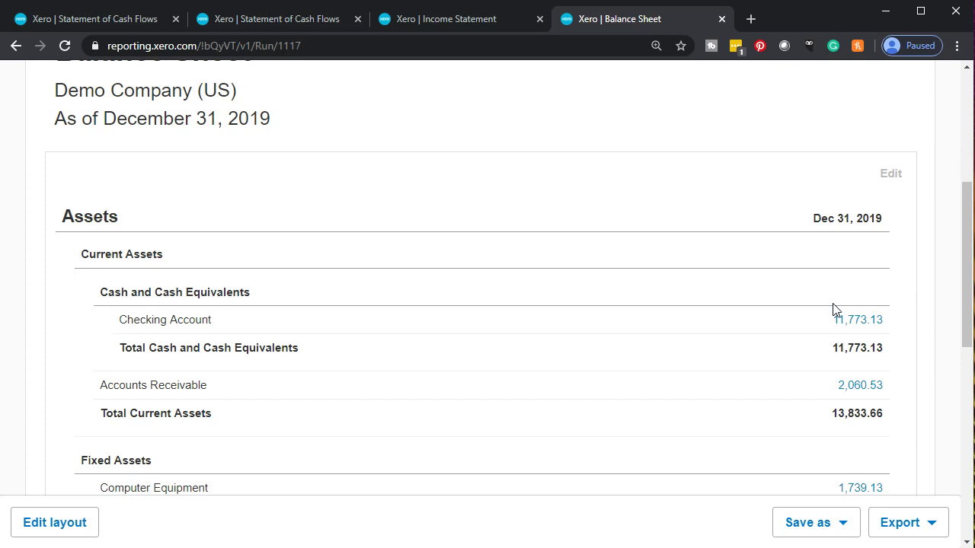
pyautogui.click(450, 21)
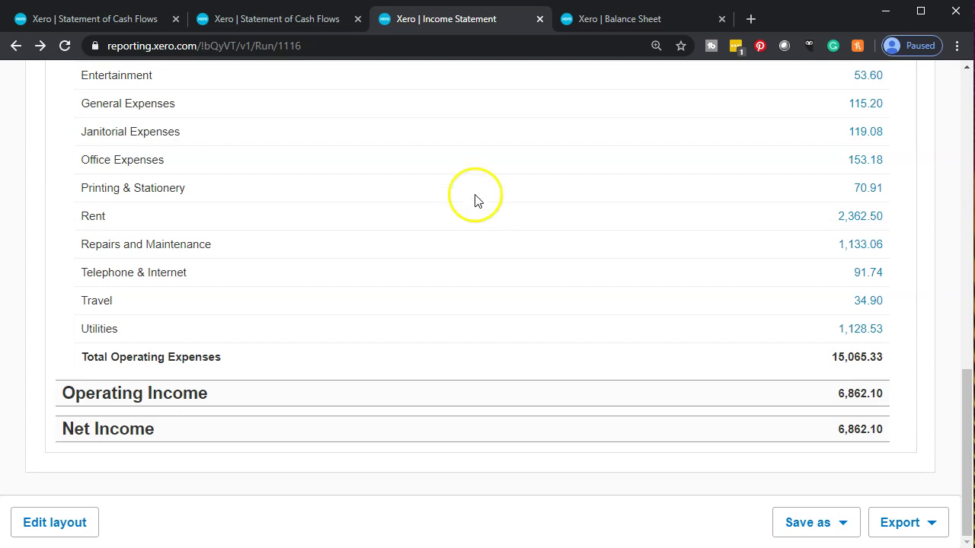
pyautogui.click(288, 18)
pyautogui.click(446, 266)
pyautogui.scroll(2, 448, 267)
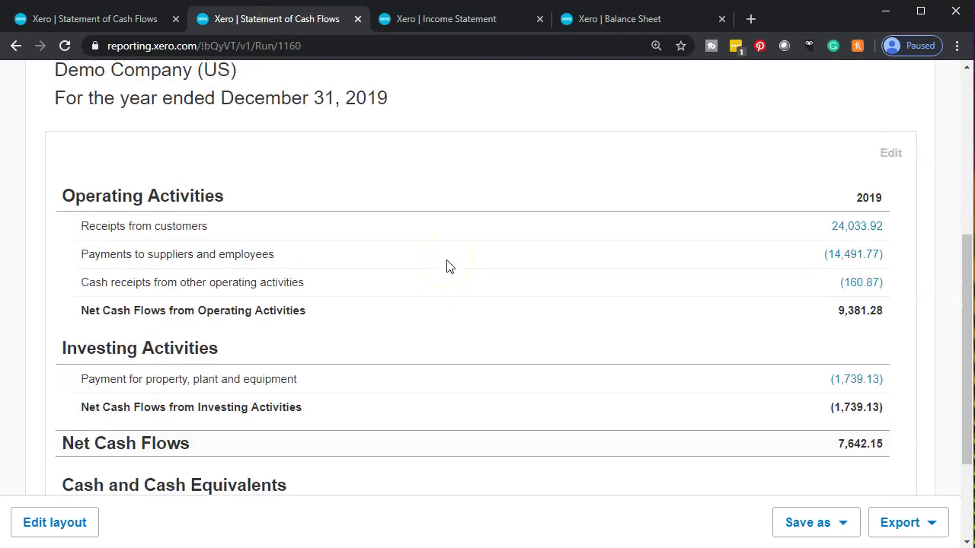
pyautogui.scroll(-1, 448, 267)
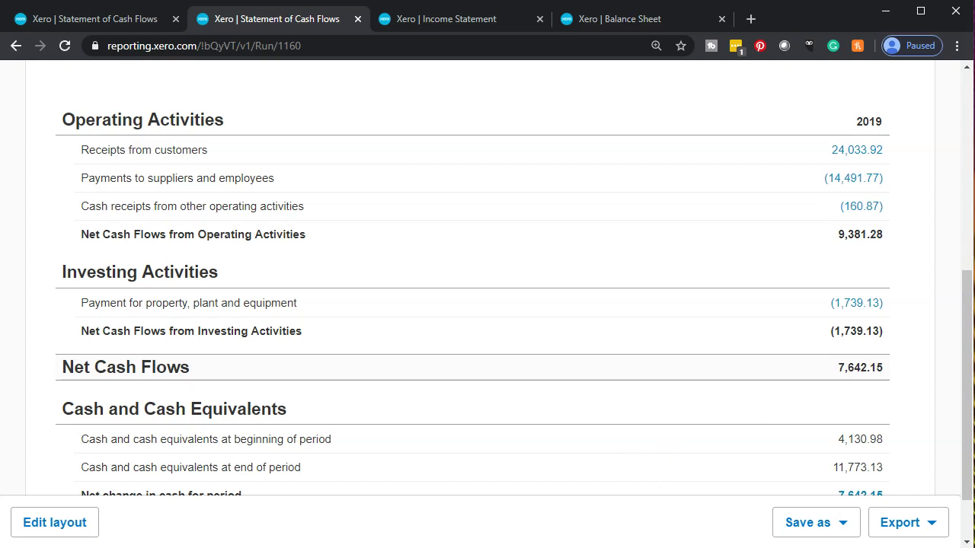
# Export the Statement of Cash Flows as a PDF and put the downloaded file in the Section 4 folder
pyautogui.click(932, 533)
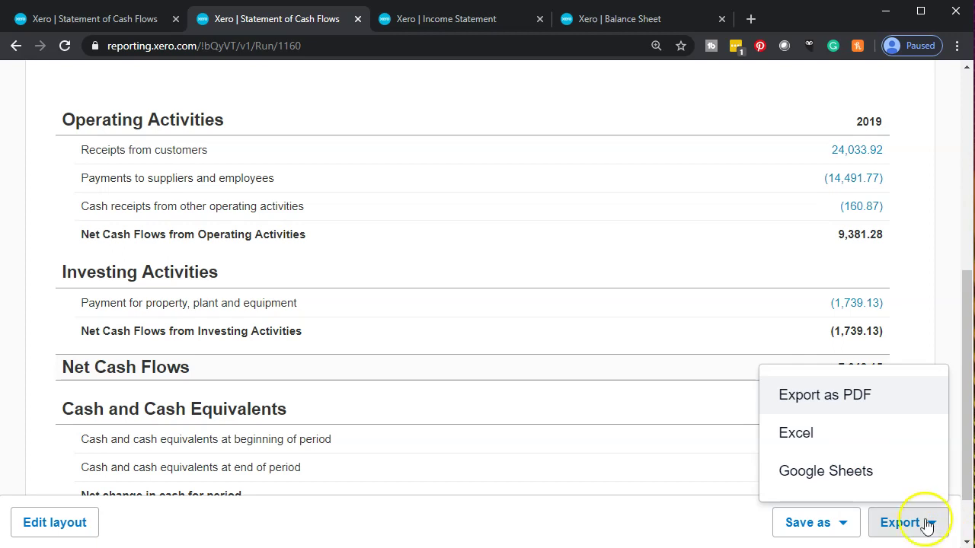
pyautogui.click(846, 397)
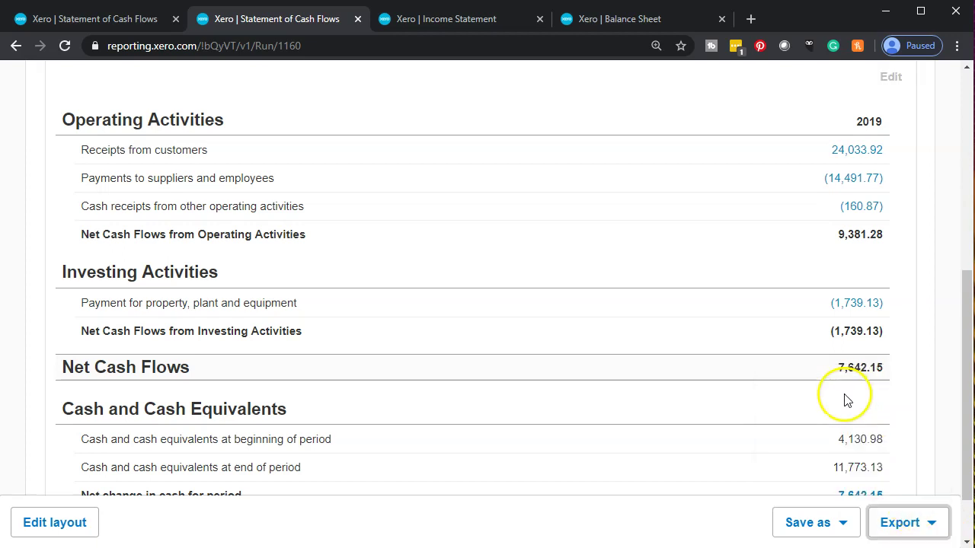
pyautogui.hotkey('alt', 'Tab')
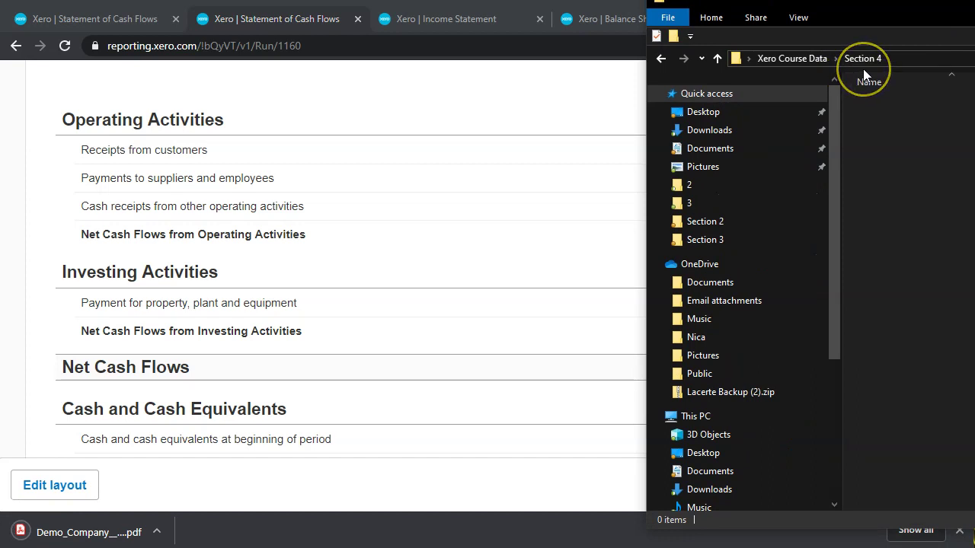
pyautogui.click(84, 533)
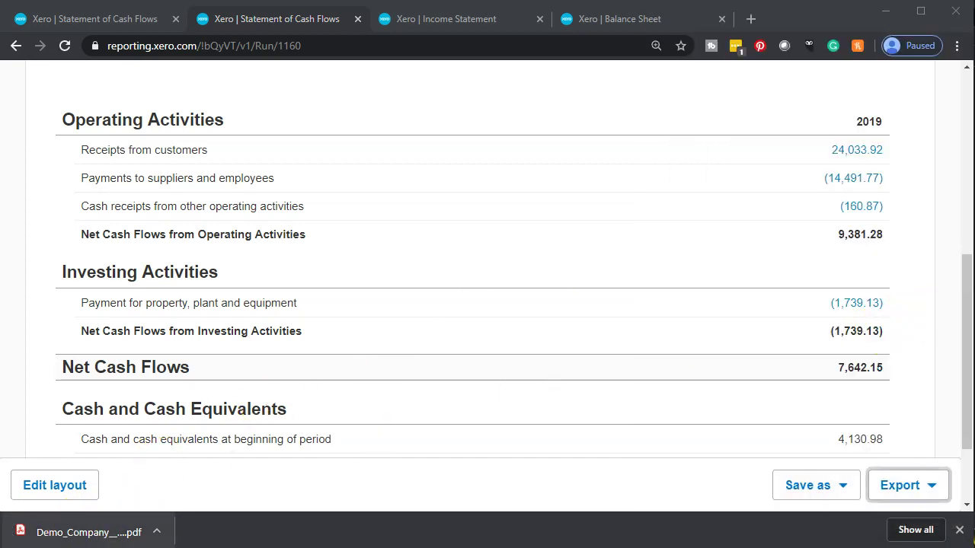
pyautogui.click(72, 537)
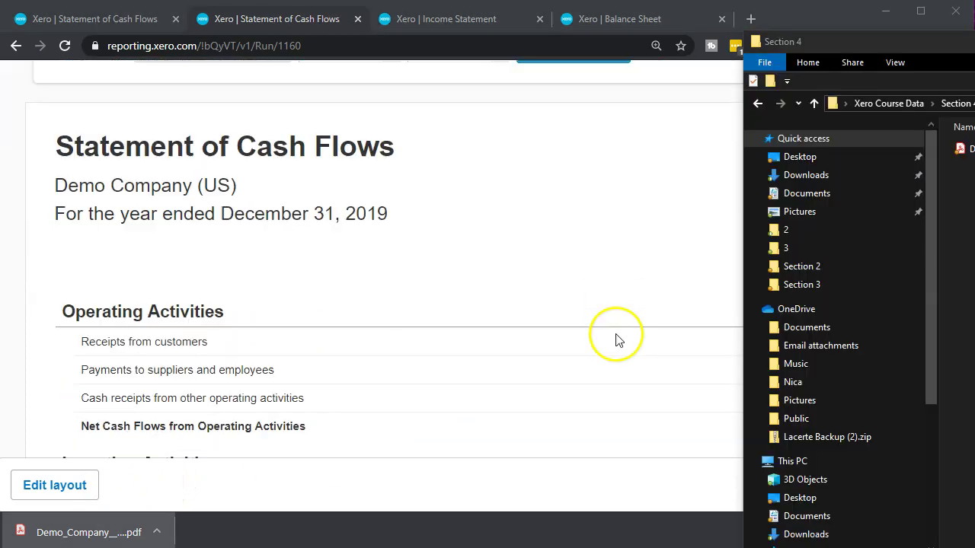
pyautogui.moveTo(876, 41); pyautogui.dragTo(512, 195)
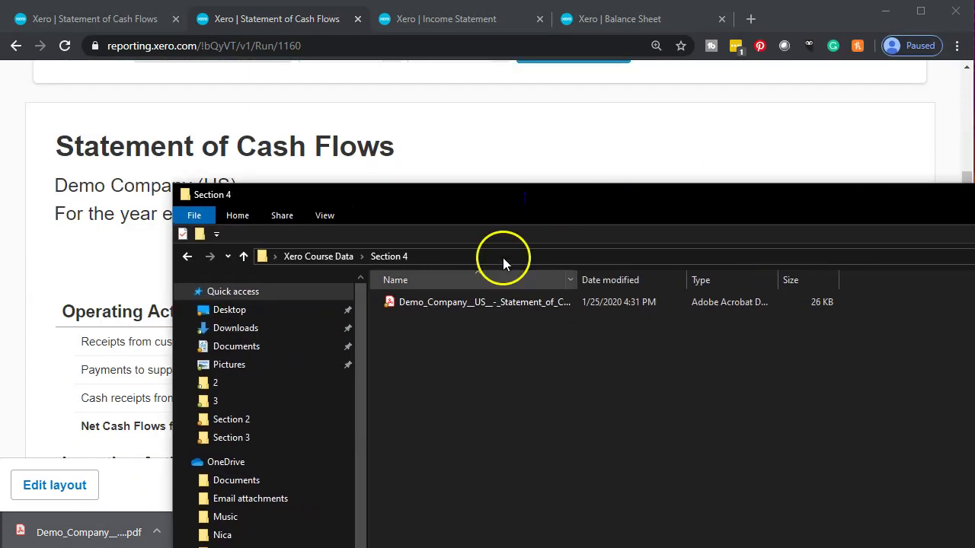
# Rename the exported PDF in the Section 4 folder as Stmt of Cash Flows and move the folder window aside
pyautogui.rightClick(464, 308)
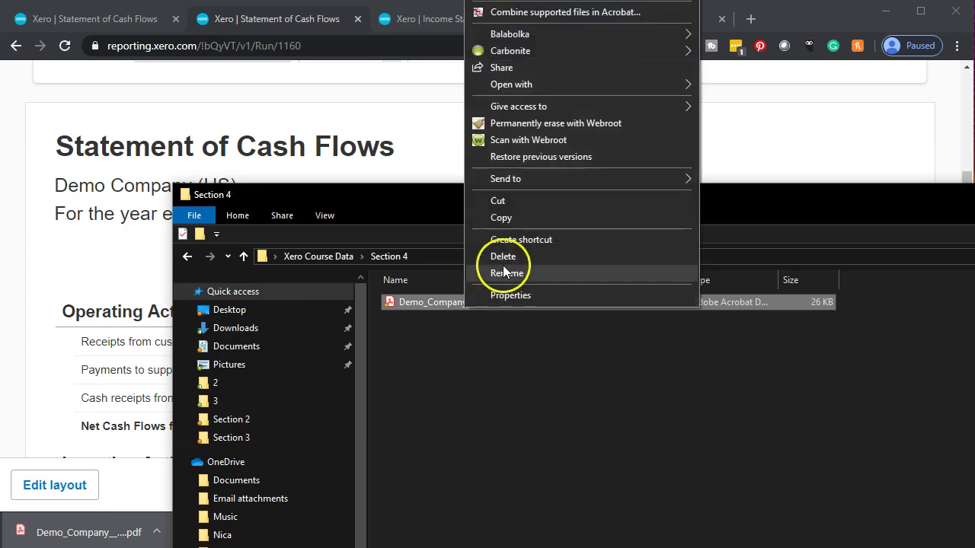
pyautogui.click(507, 275)
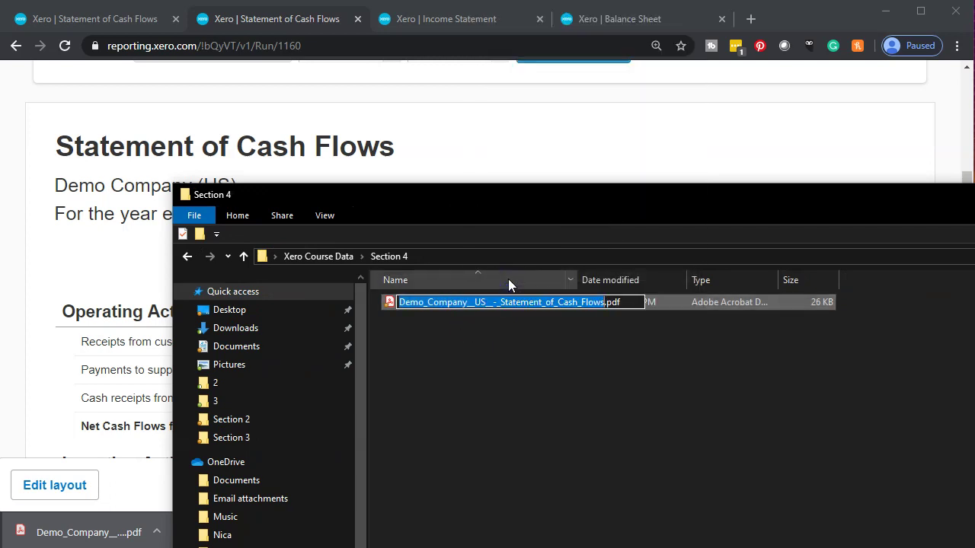
pyautogui.write('Stmt of Cash Flows')
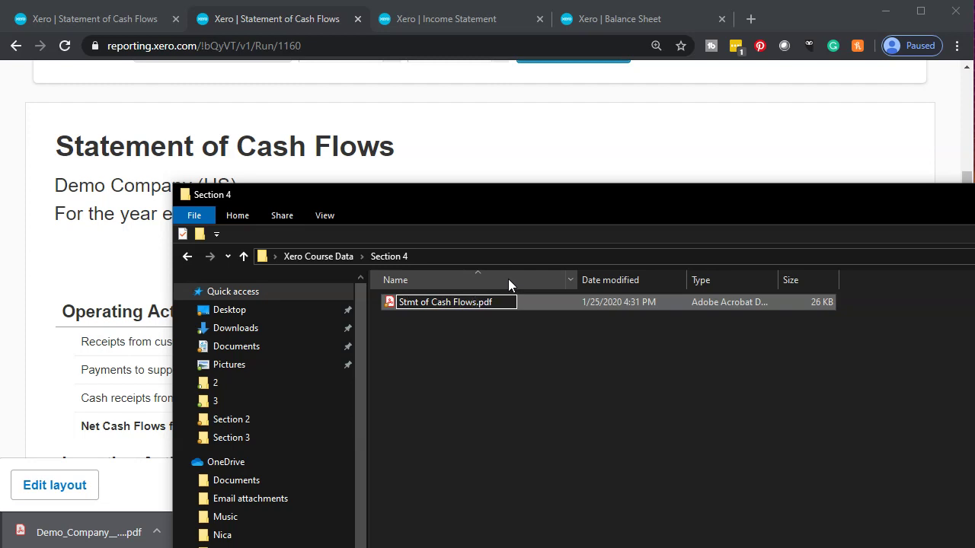
pyautogui.click(473, 347)
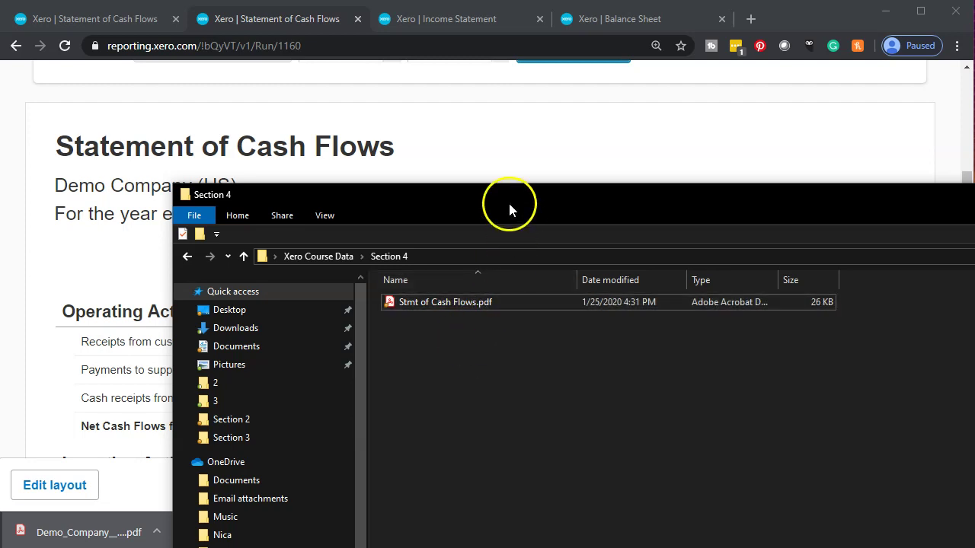
pyautogui.moveTo(510, 208); pyautogui.dragTo(974, 207)
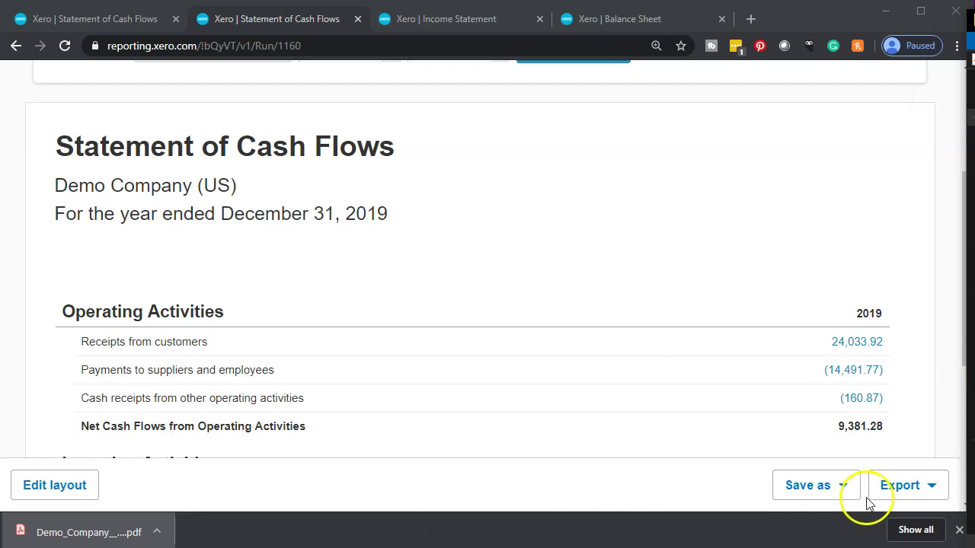
# Export the Statement of Cash Flows to Excel for viewing and close the open Excel workbooks
pyautogui.click(929, 494)
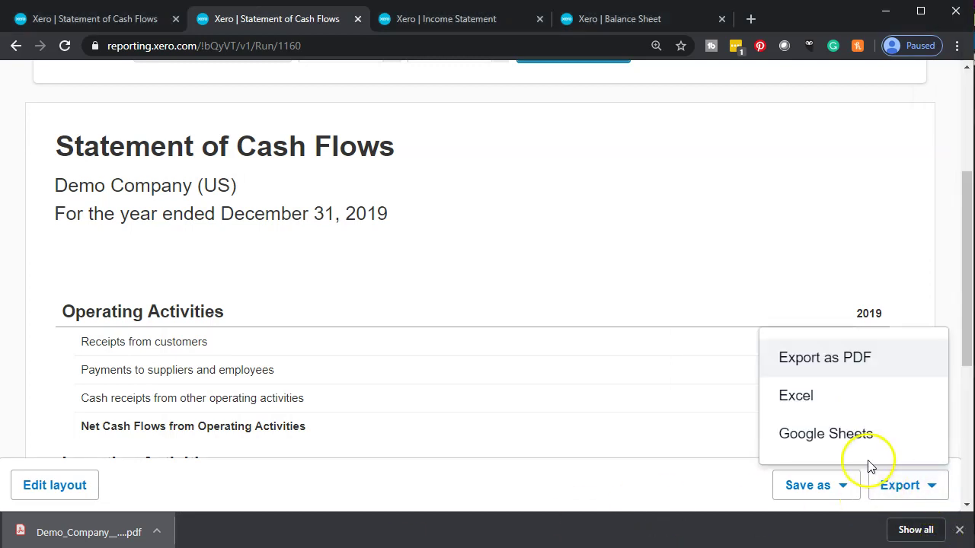
pyautogui.click(835, 411)
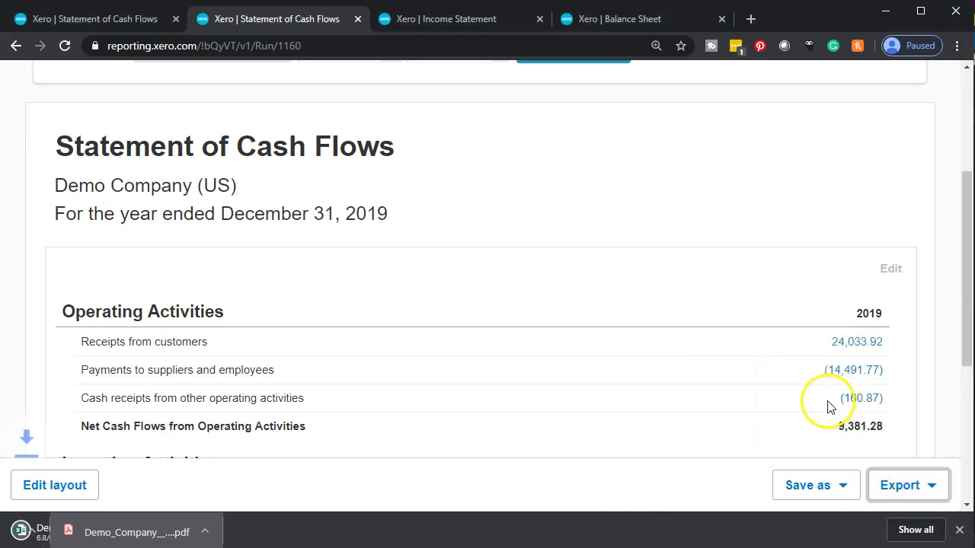
pyautogui.click(69, 536)
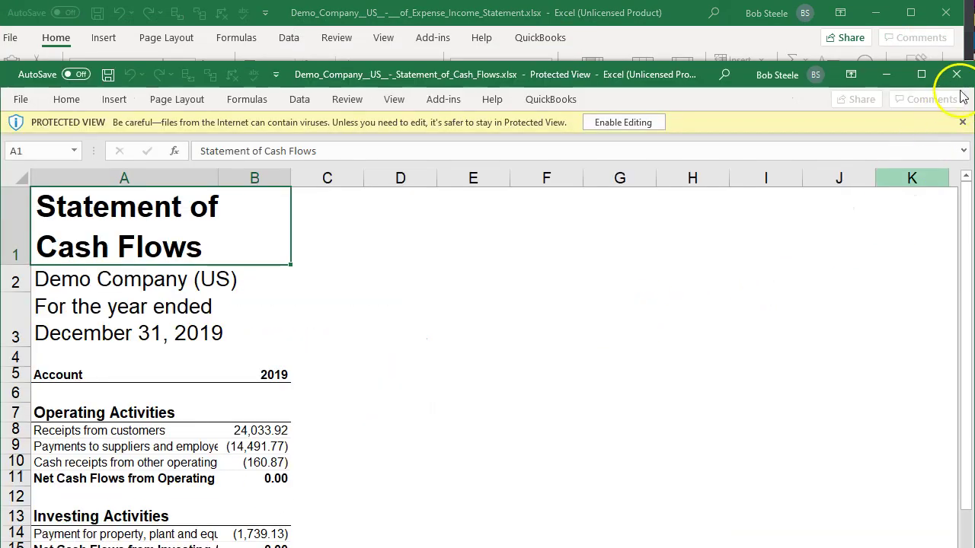
pyautogui.click(957, 75)
pyautogui.click(945, 13)
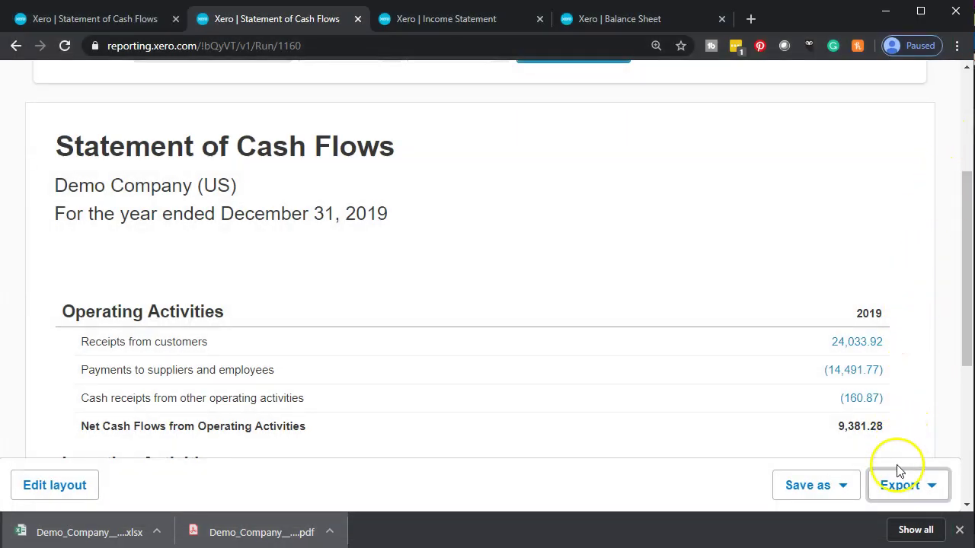
# Export the Statement of Cash Flows to Excel again and put the downloaded workbook in the Section 4 folder
pyautogui.click(899, 484)
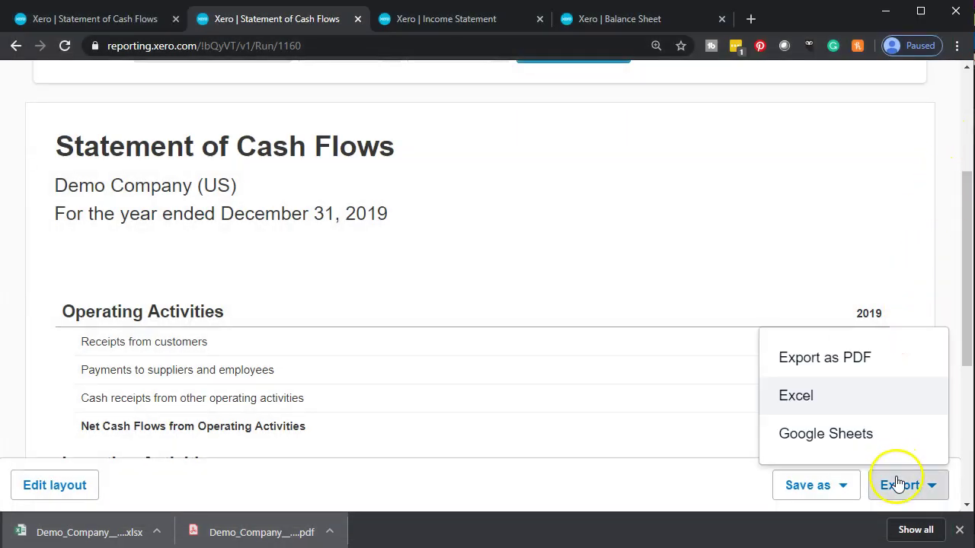
pyautogui.click(837, 399)
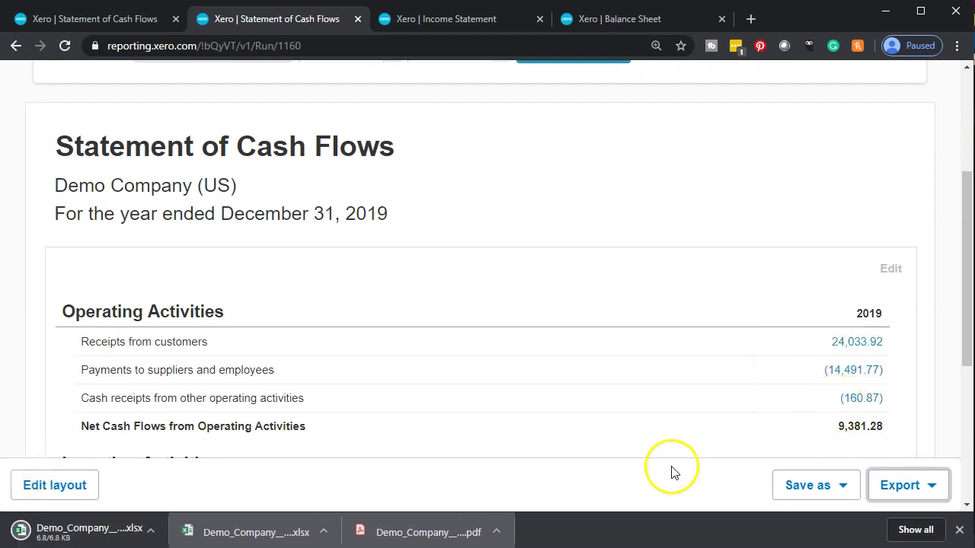
pyautogui.moveTo(974, 25); pyautogui.dragTo(902, 40)
pyautogui.moveTo(43, 528); pyautogui.dragTo(974, 241)
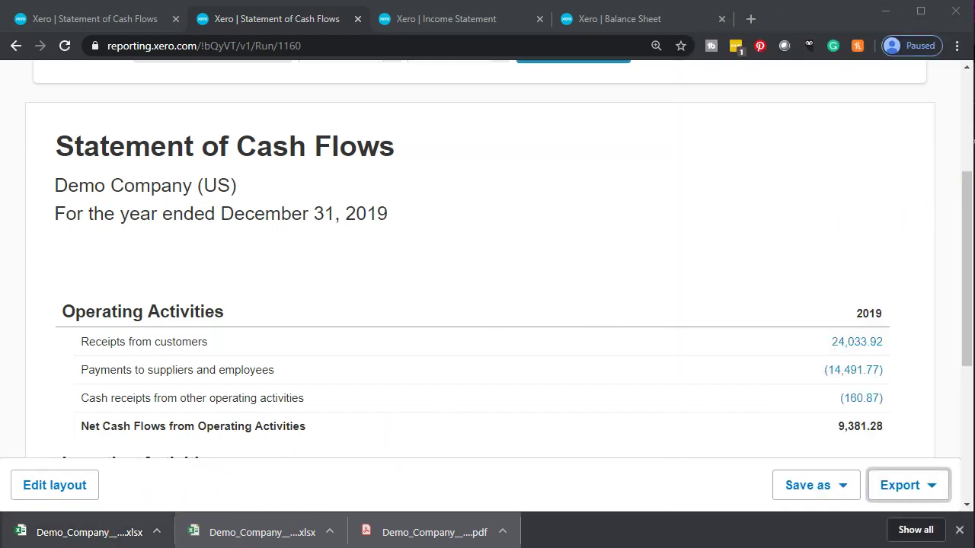
pyautogui.moveTo(974, 241); pyautogui.dragTo(974, 240)
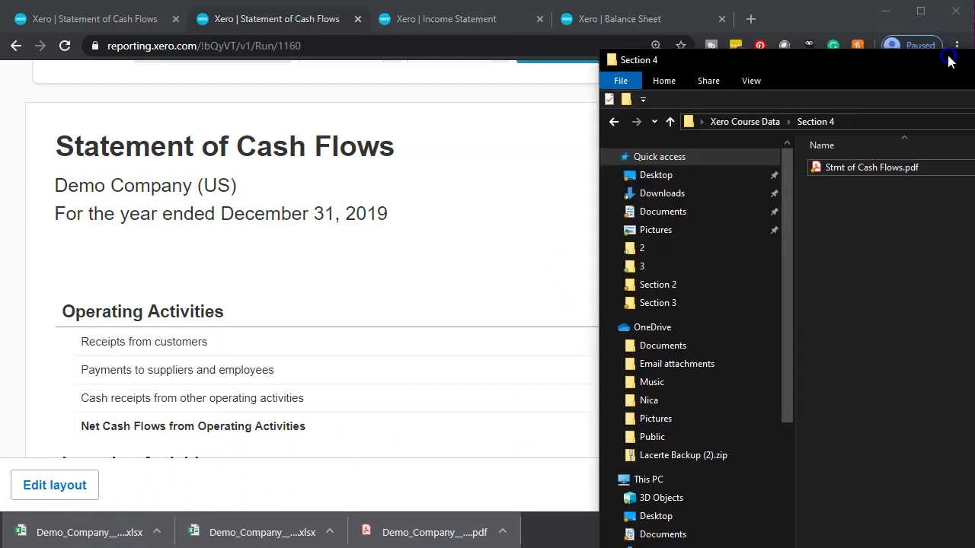
pyautogui.moveTo(974, 241); pyautogui.dragTo(785, 60)
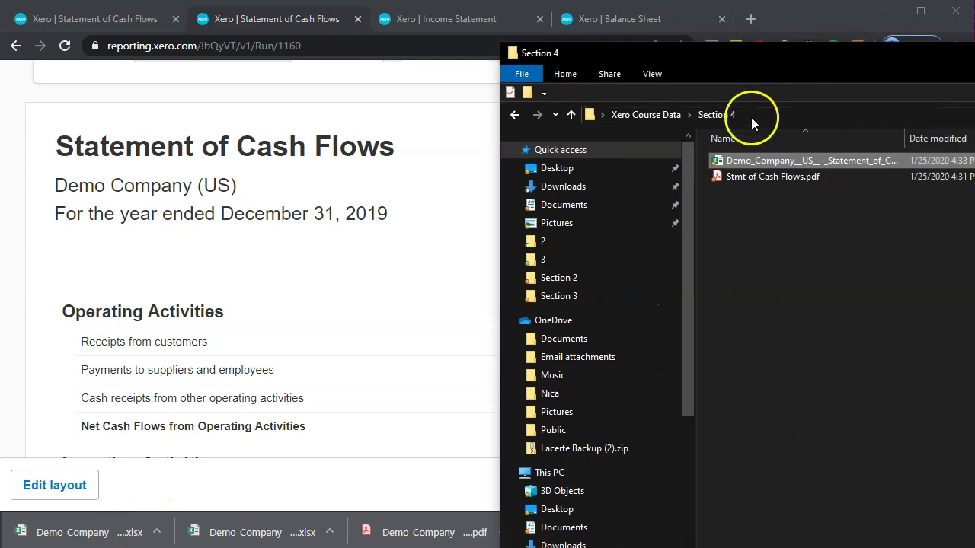
# Rename the exported Excel workbook in the Section 4 folder as Other Reports
pyautogui.doubleClick(737, 160)
pyautogui.rightClick(737, 158)
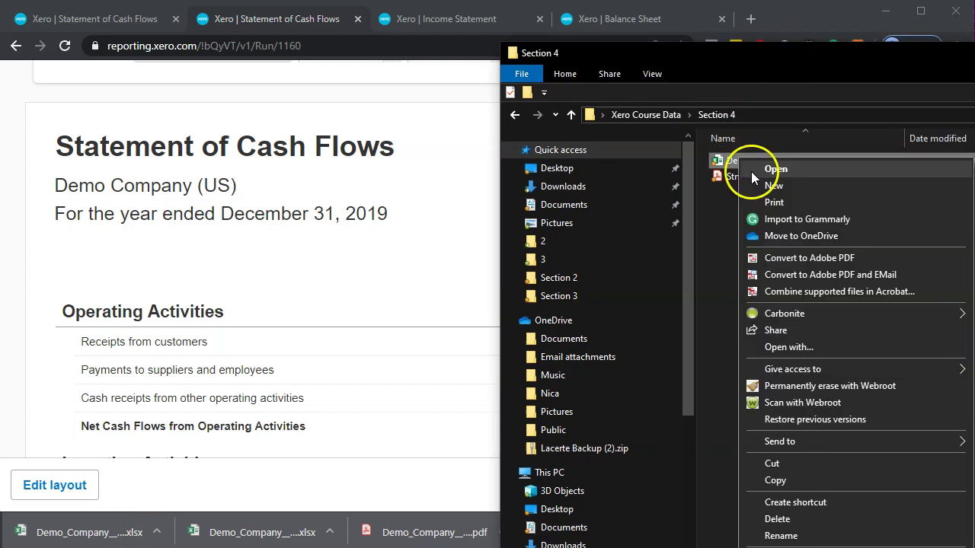
pyautogui.click(806, 535)
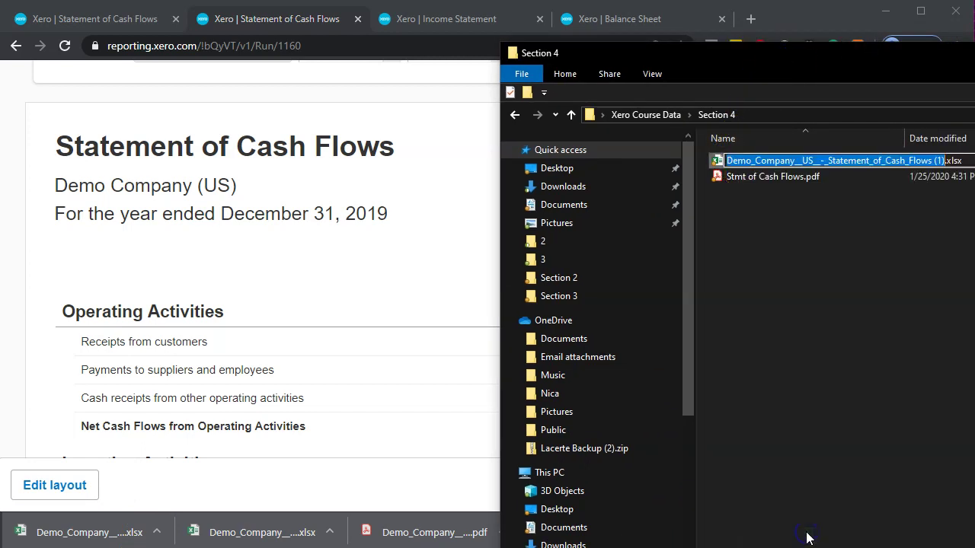
pyautogui.press('BackSpace')
pyautogui.write('Other Reports')
pyautogui.click(779, 370)
# Open the Other Reports workbook from the Section 4 folder in Excel
pyautogui.moveTo(797, 54); pyautogui.dragTo(509, 40)
pyautogui.click(464, 147)
pyautogui.doubleClick(464, 146)
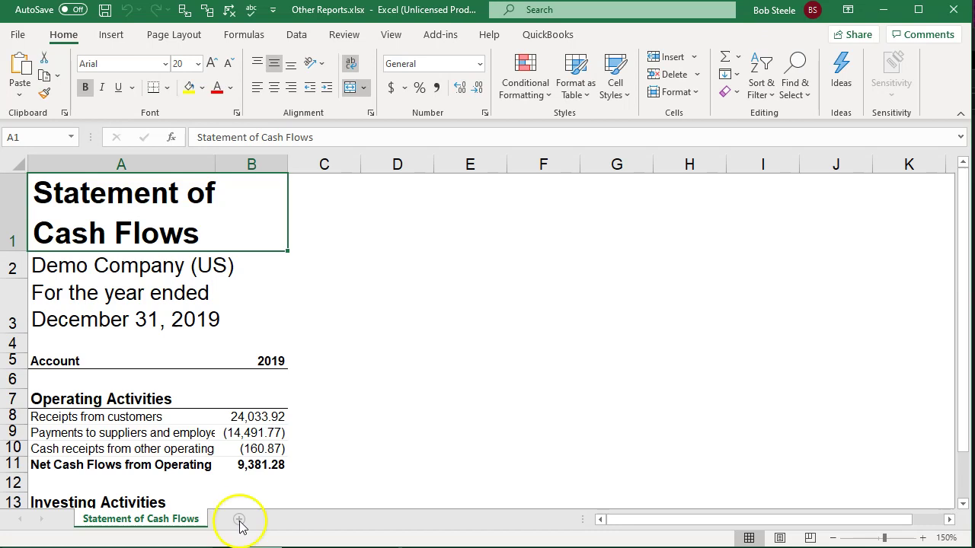
# Add a new worksheet to the workbook and name it Stmt of Cash Flows
pyautogui.click(240, 519)
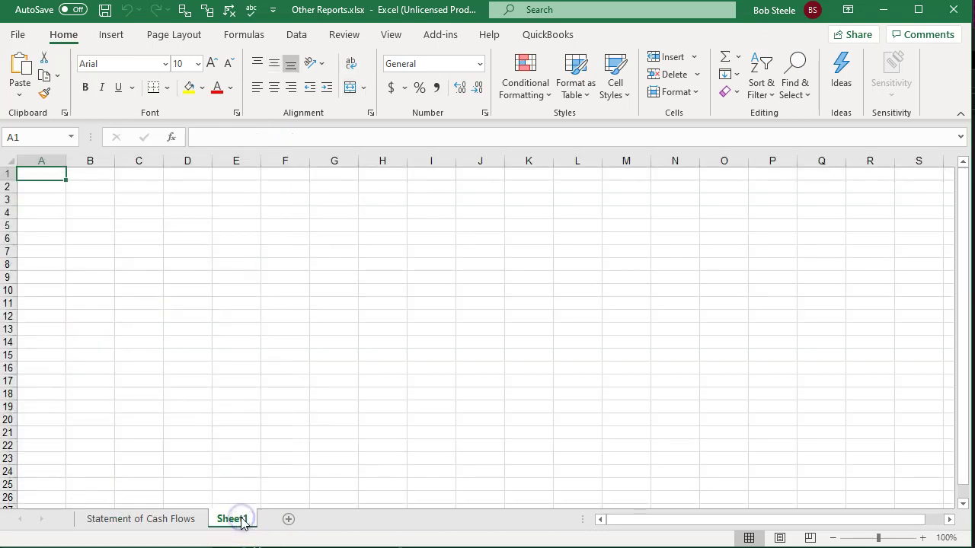
pyautogui.doubleClick(241, 520)
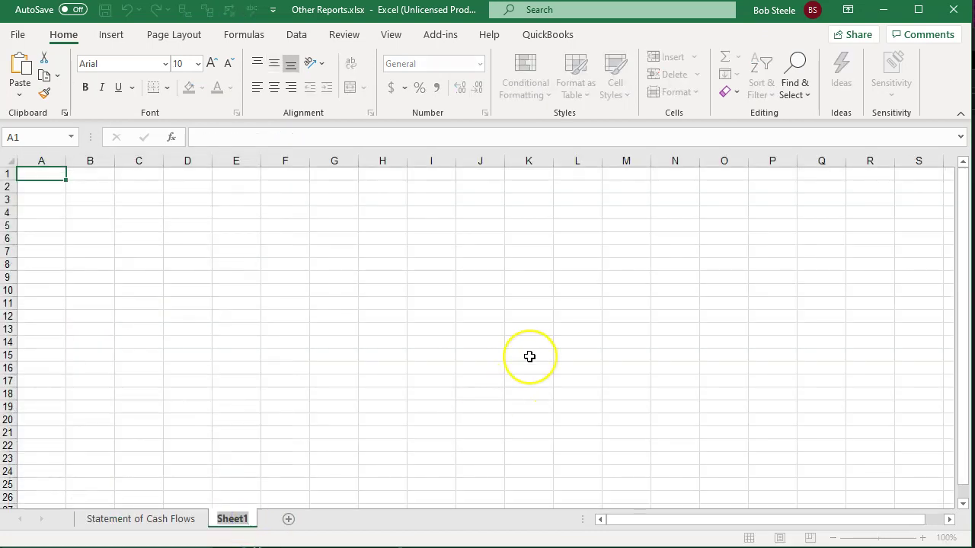
pyautogui.write('Stmt of Cash Flows')
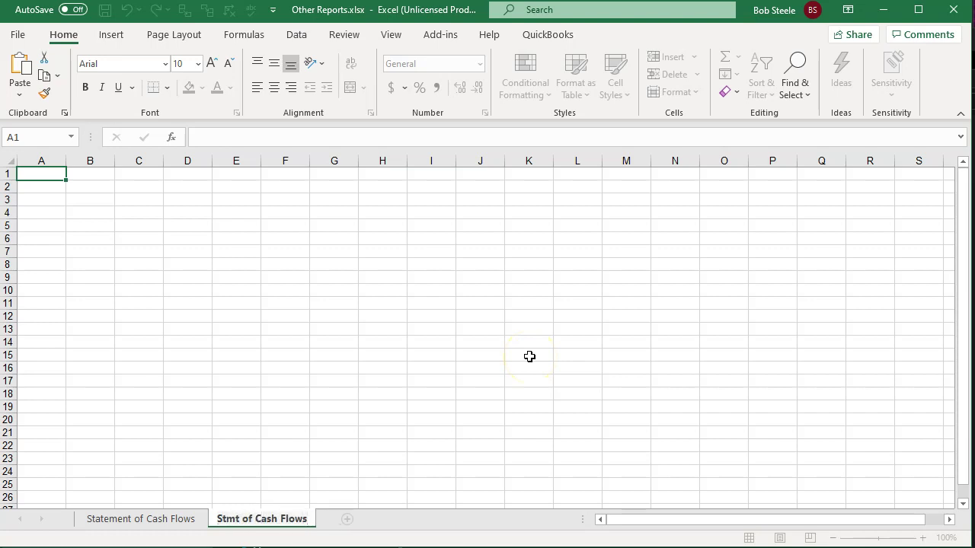
pyautogui.click(530, 357)
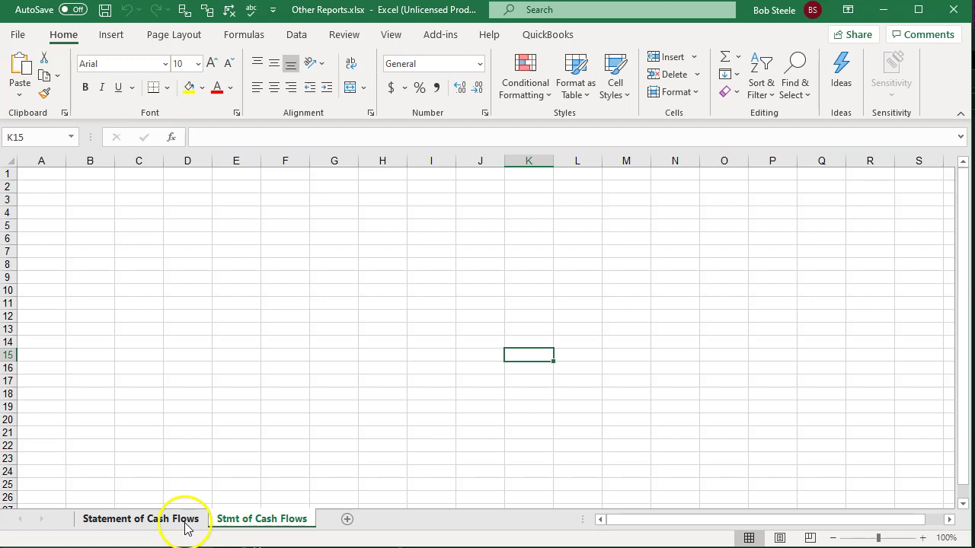
# Copy the entire contents of the Statement of Cash Flows worksheet
pyautogui.click(185, 521)
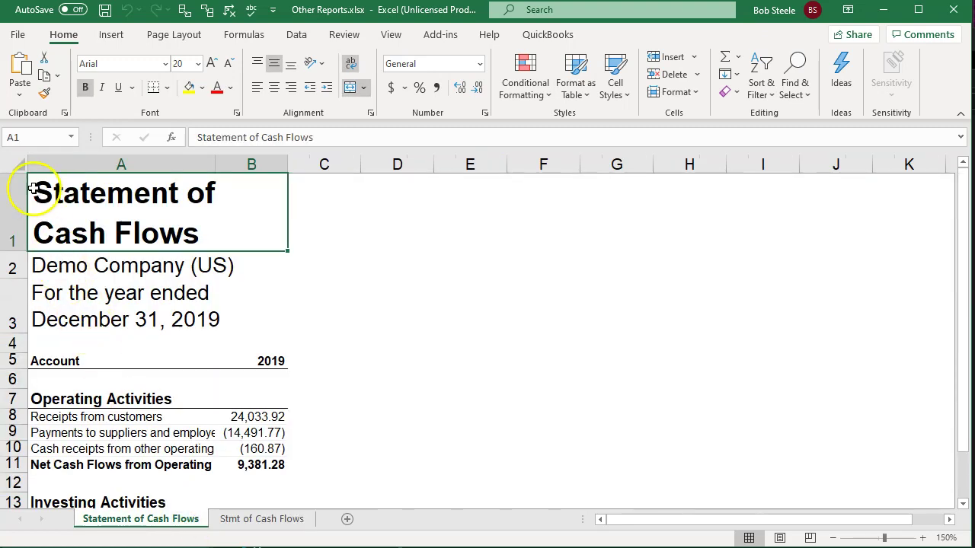
pyautogui.click(18, 167)
pyautogui.click(455, 336)
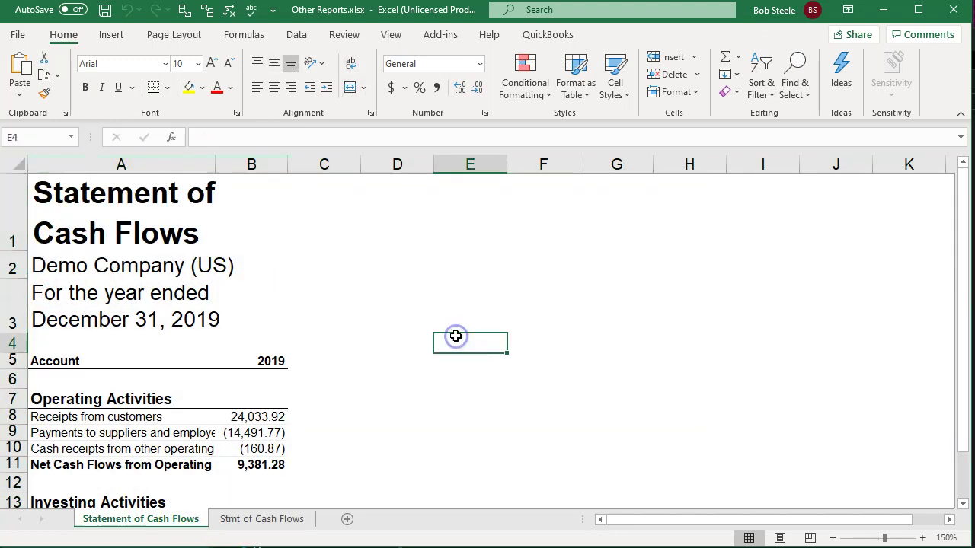
pyautogui.hotkey('ctrl', 'a')
pyautogui.rightClick(397, 247)
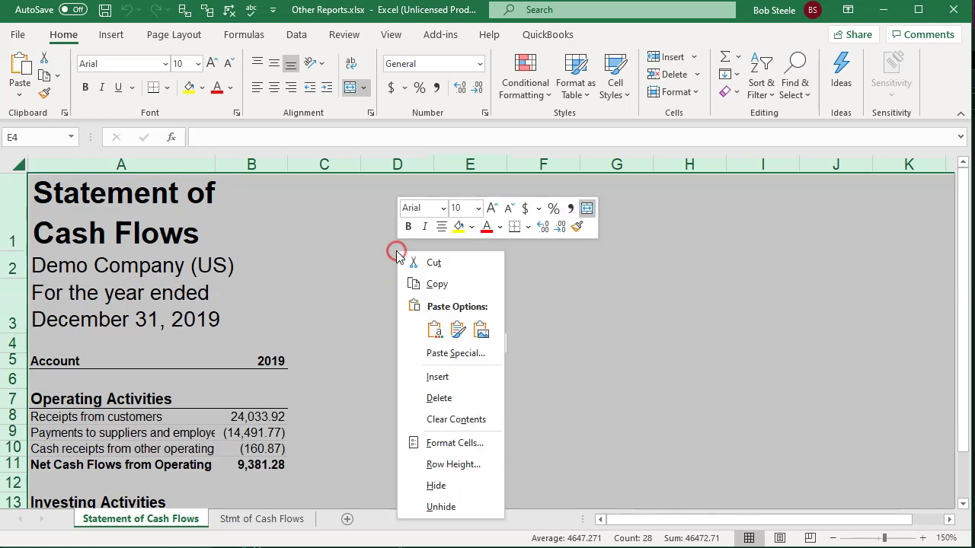
pyautogui.click(419, 286)
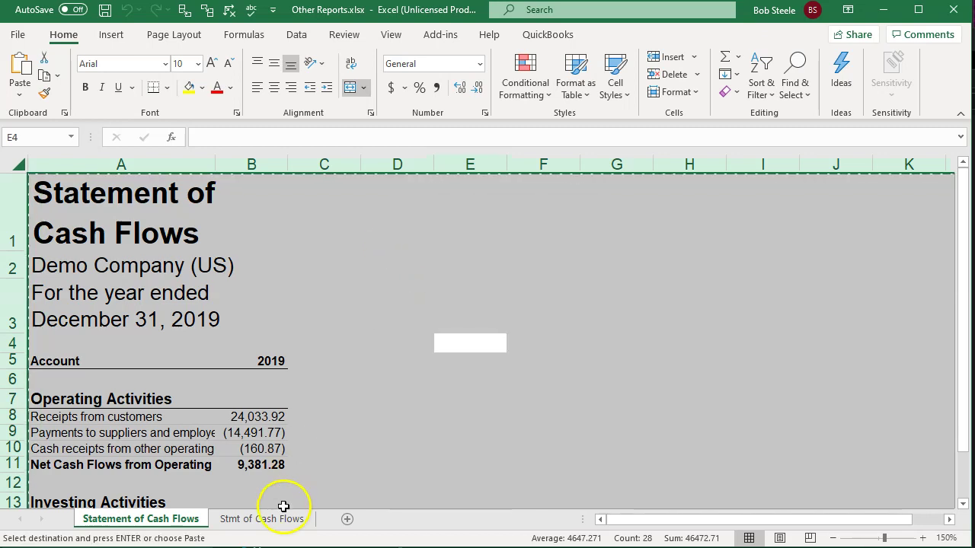
# Paste the copied report with its formatting into the Stmt of Cash Flows sheet, starting at cell A1
pyautogui.click(278, 517)
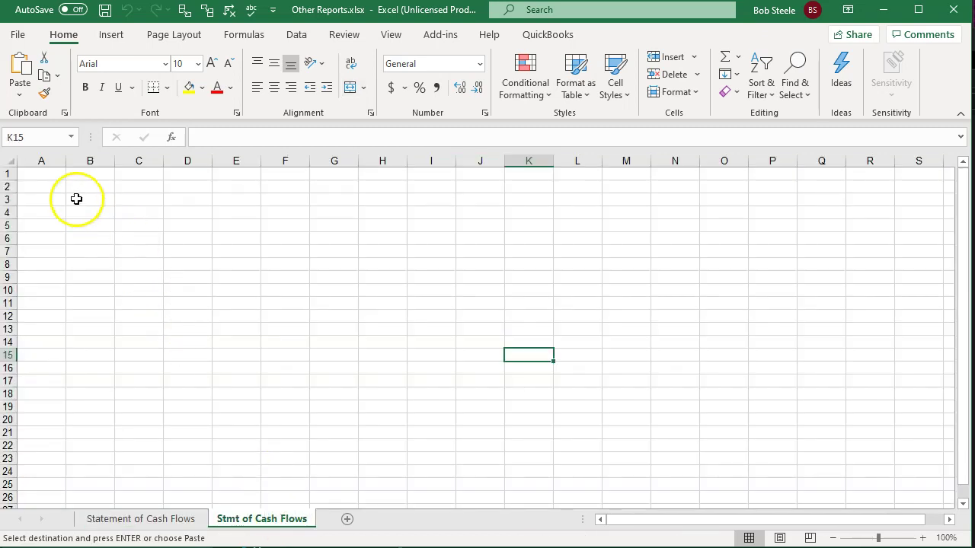
pyautogui.click(46, 176)
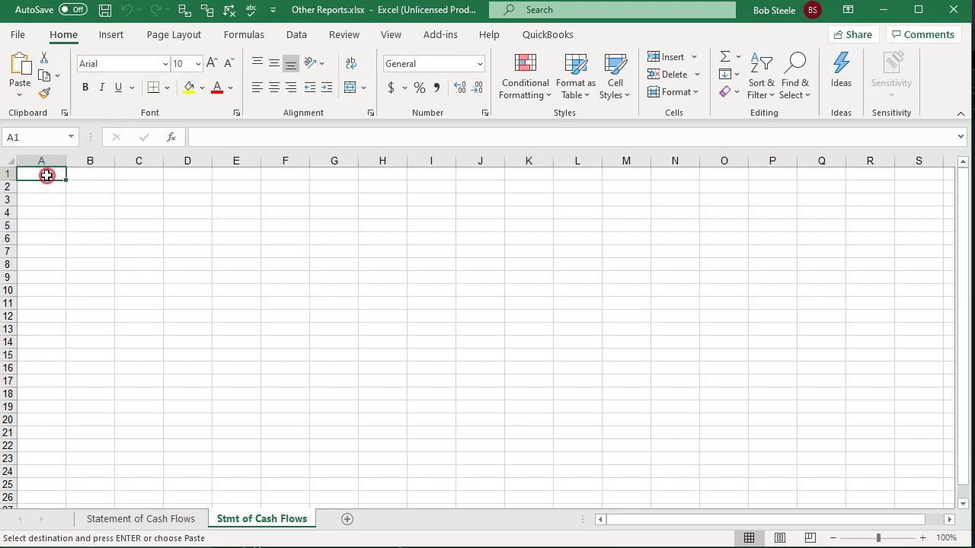
pyautogui.rightClick(46, 175)
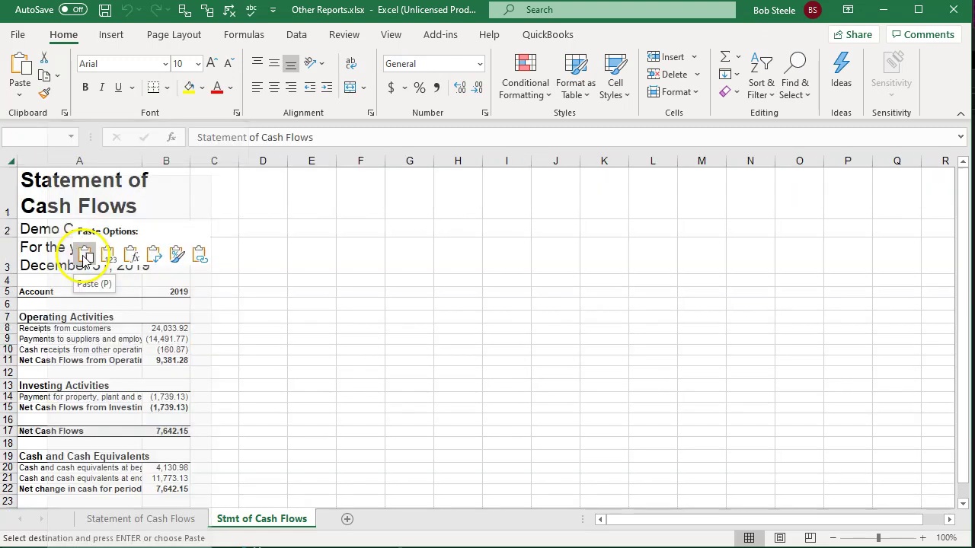
pyautogui.click(84, 256)
pyautogui.click(652, 407)
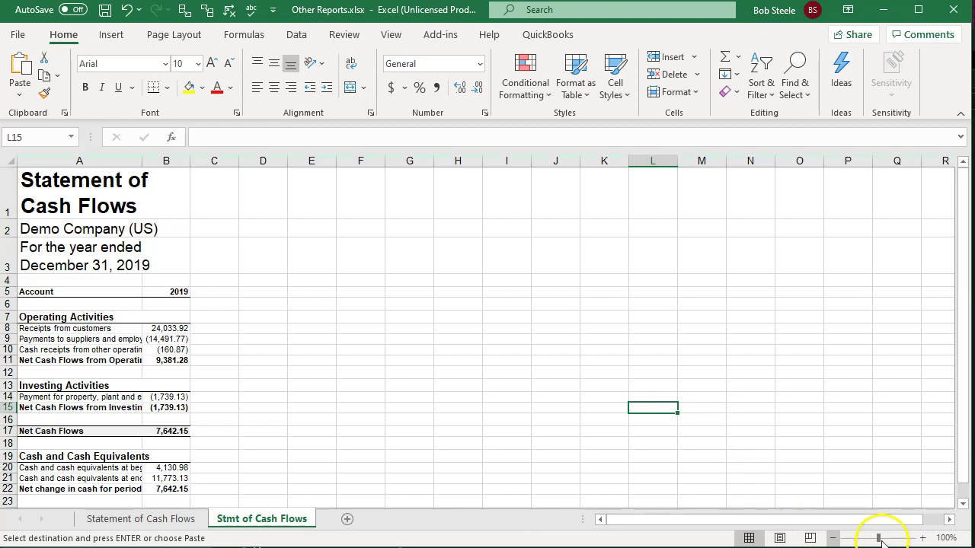
# Enlarge the Stmt of Cash Flows sheet to 150% zoom and bring the report heading back into view
pyautogui.click(926, 539)
pyautogui.click(926, 539)
pyautogui.click(926, 540)
pyautogui.click(926, 540)
pyautogui.click(926, 539)
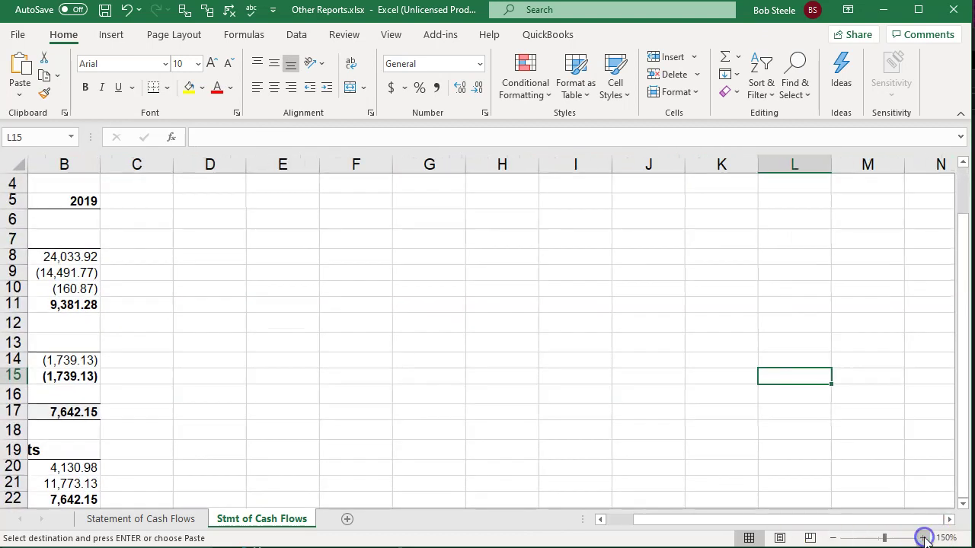
pyautogui.click(926, 540)
pyautogui.click(834, 538)
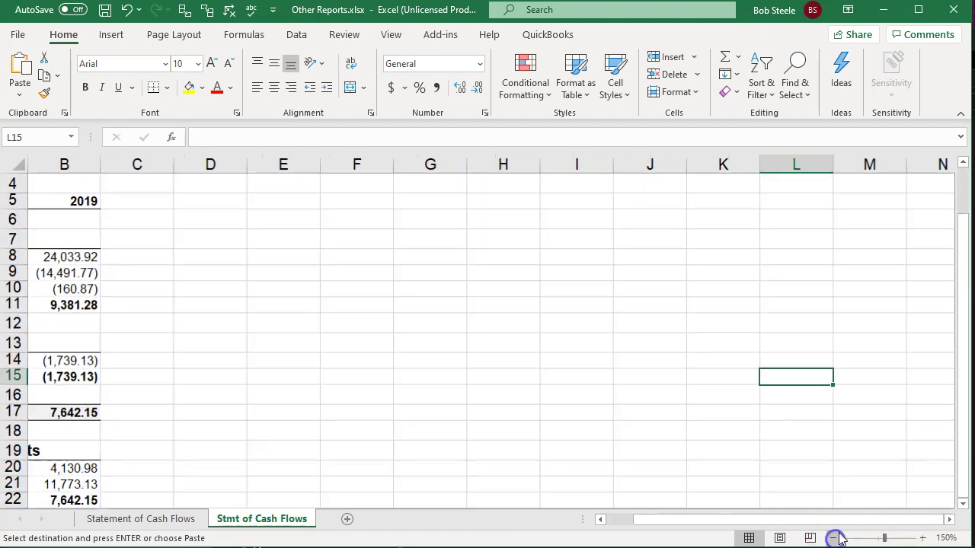
pyautogui.moveTo(838, 518); pyautogui.dragTo(729, 516)
pyautogui.click(300, 394)
pyautogui.scroll(2, 279, 393)
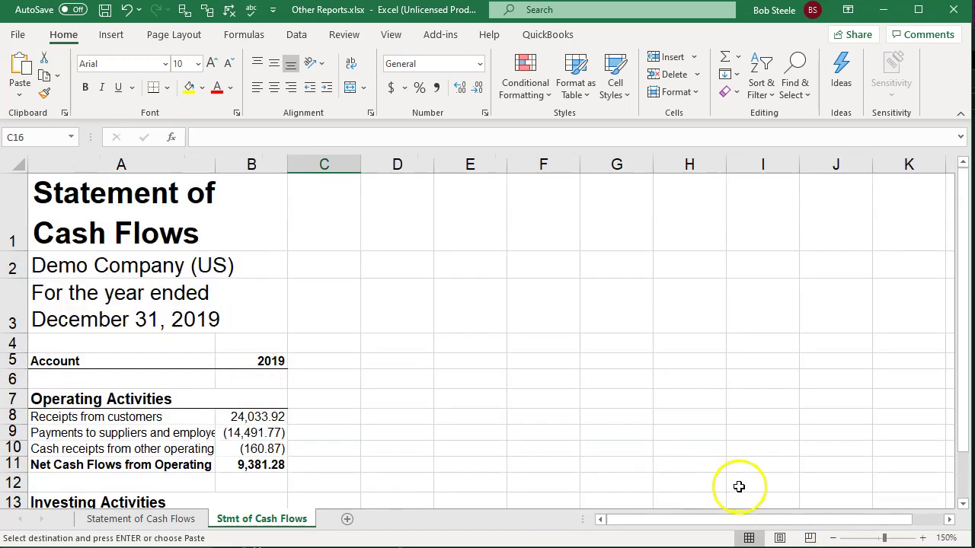
# Show the sheet in Page Layout view and return it to Normal view so page breaks are marked
pyautogui.click(779, 538)
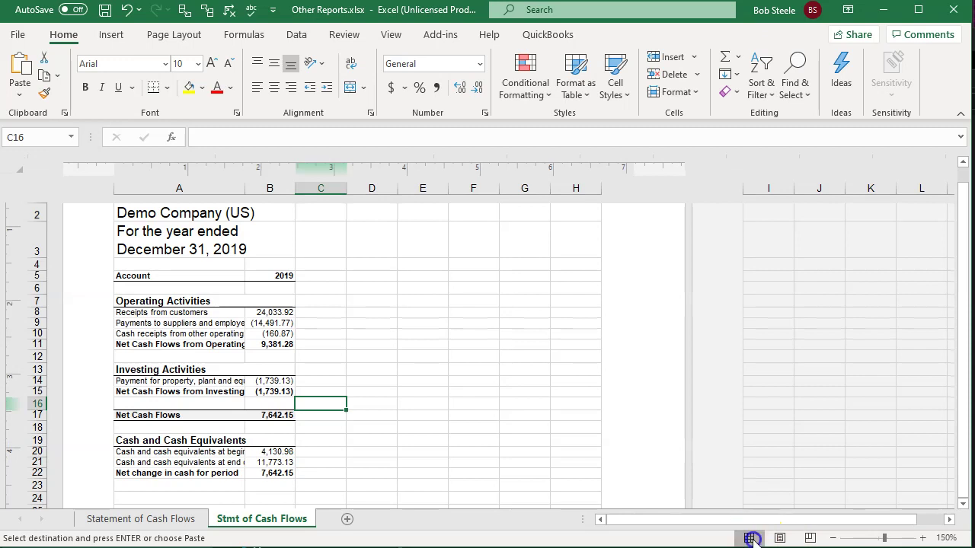
pyautogui.click(749, 538)
pyautogui.scroll(1, 315, 409)
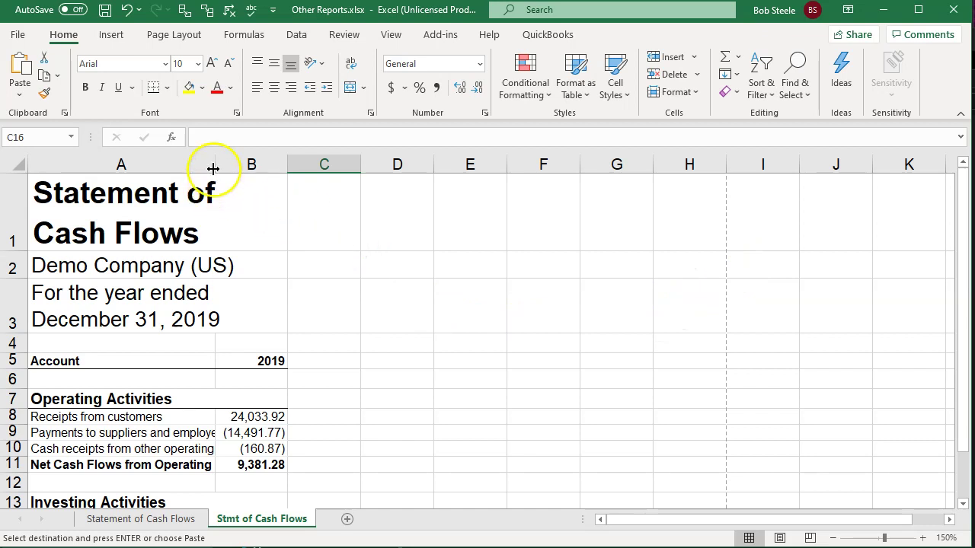
# Widen column A until the title and account names fit on one line, and reduce row 1's height to fit the title
pyautogui.moveTo(213, 168); pyautogui.dragTo(339, 163)
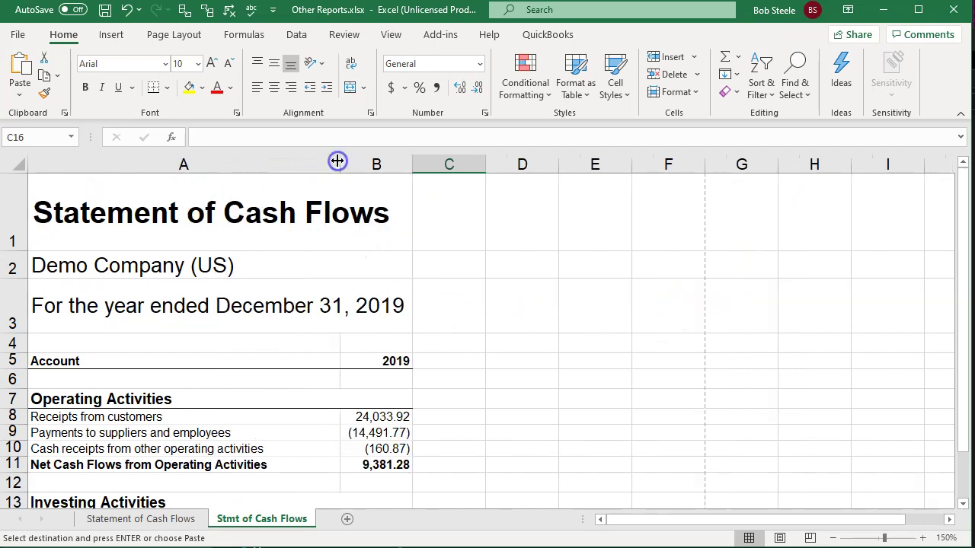
pyautogui.doubleClick(20, 253)
pyautogui.click(101, 204)
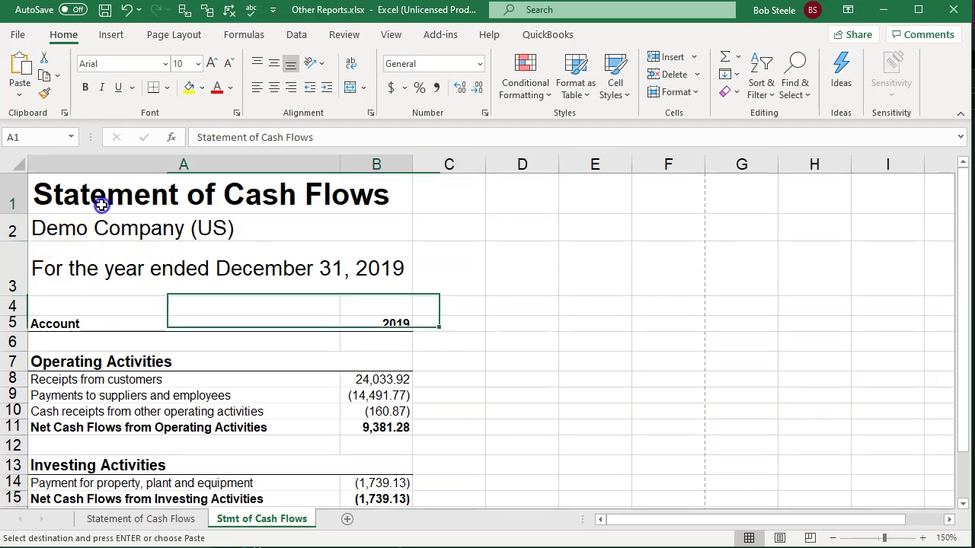
pyautogui.click(187, 275)
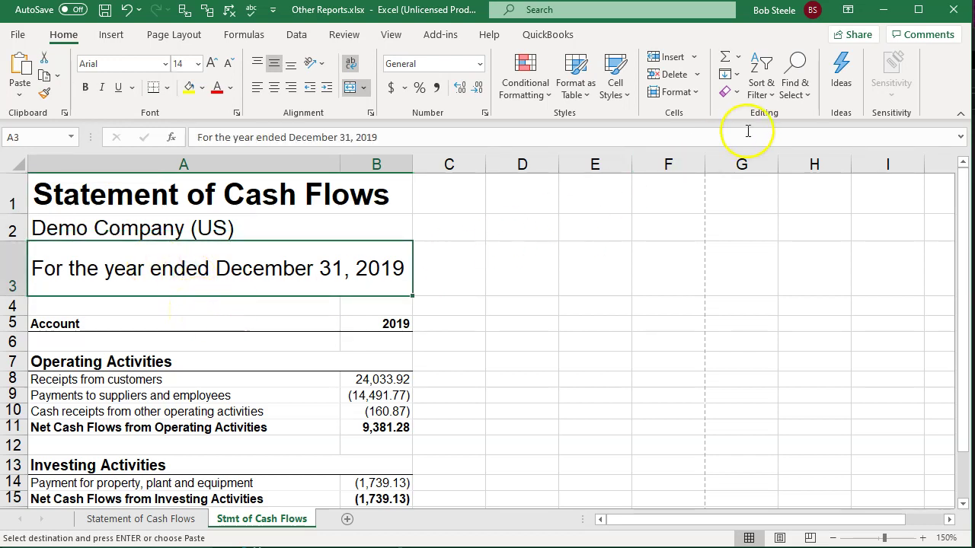
# Close the Other Reports workbook, saving the changes and keeping the copied data on the clipboard
pyautogui.click(948, 14)
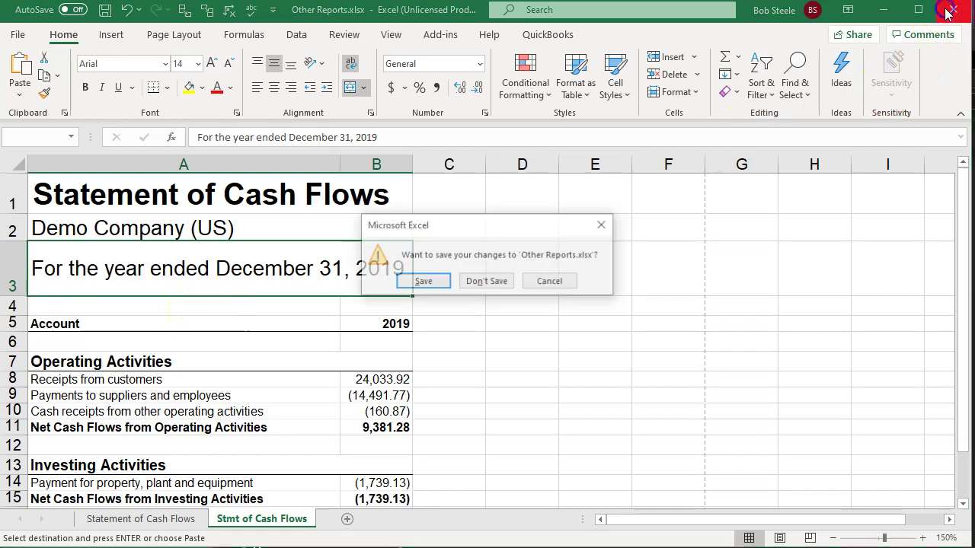
pyautogui.click(424, 281)
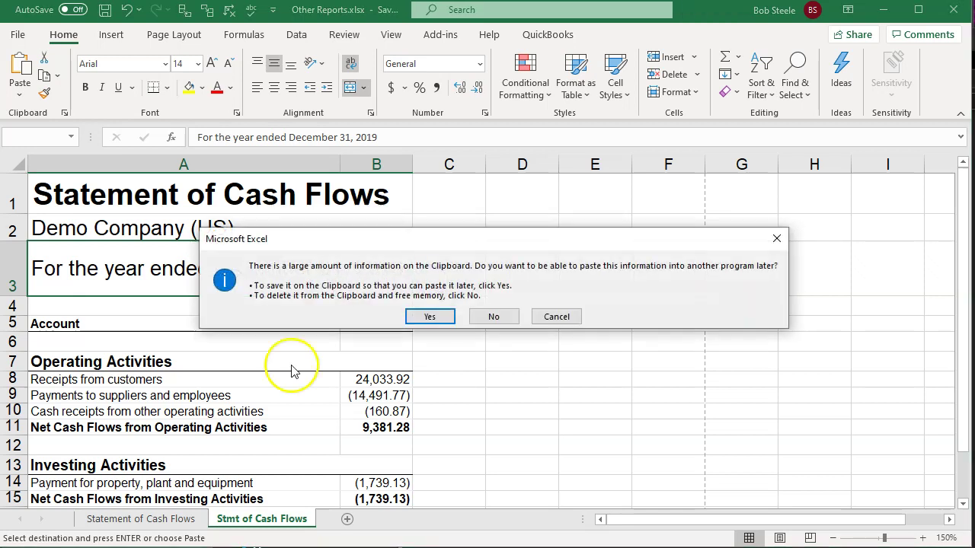
pyautogui.click(431, 318)
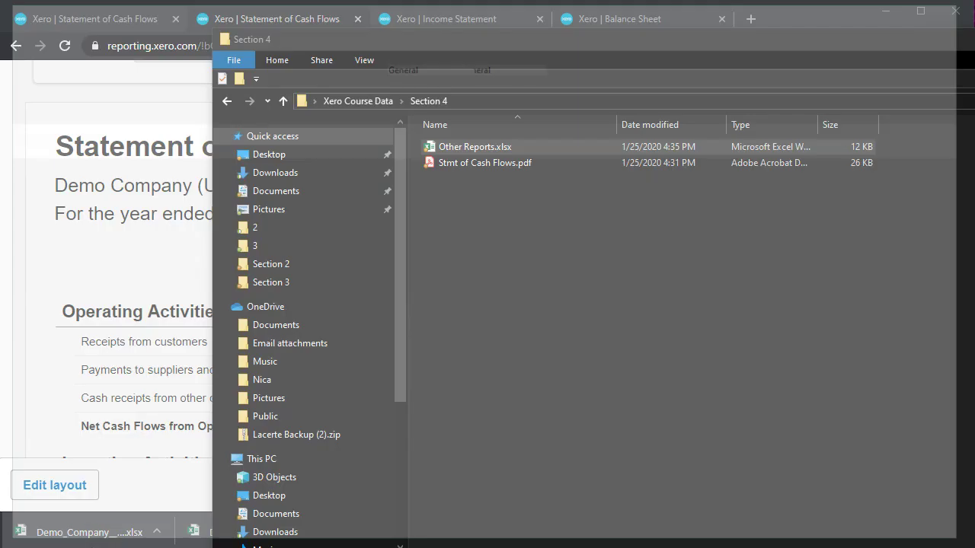